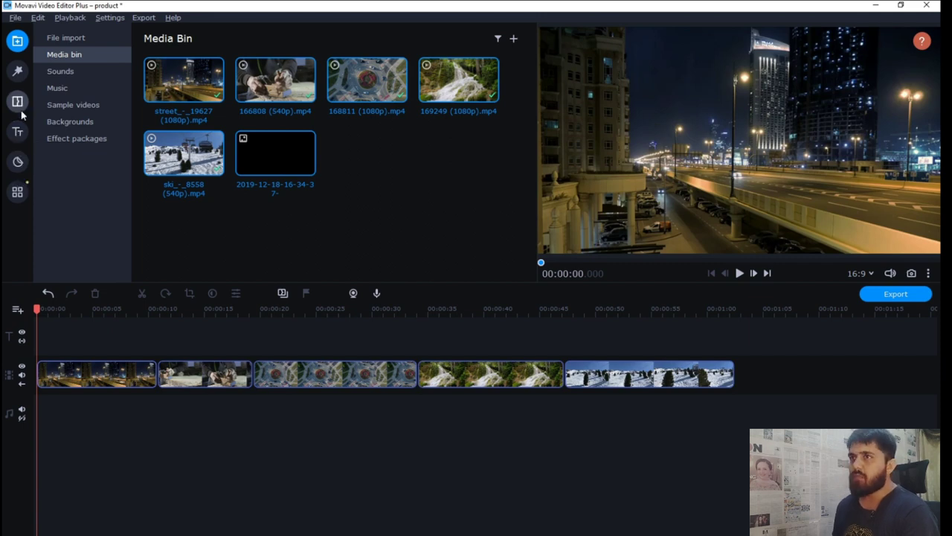
# Open the Titles library and select the first city clip on the timeline
pyautogui.click(18, 133)
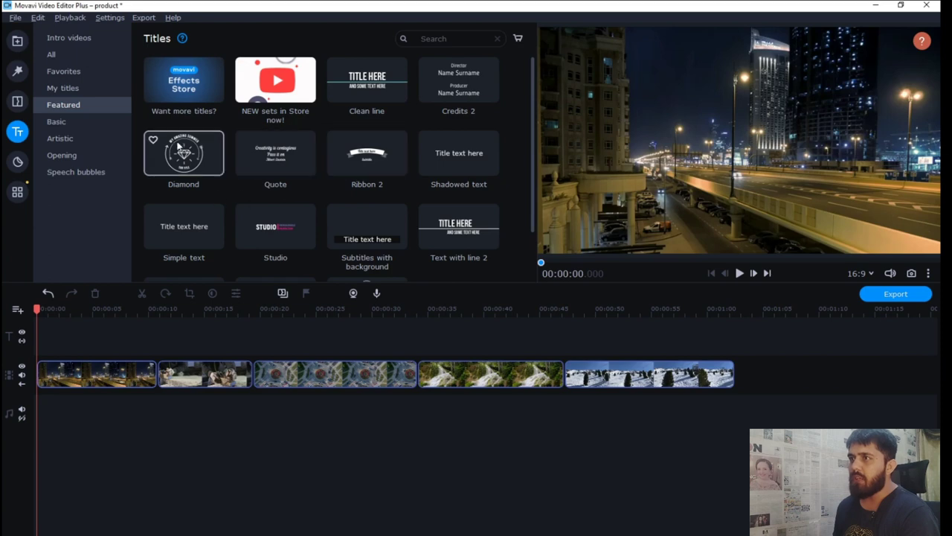
pyautogui.moveTo(89, 342); pyautogui.dragTo(735, 467)
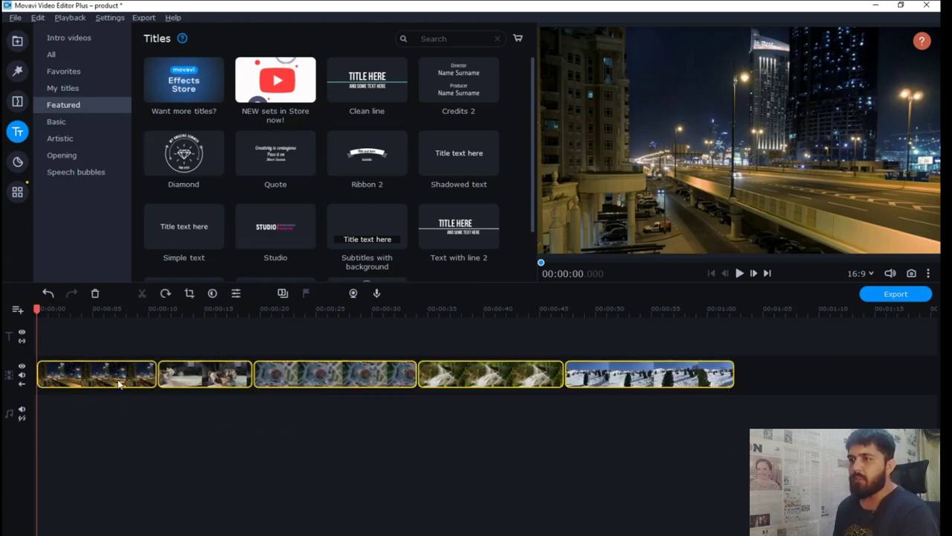
pyautogui.click(117, 385)
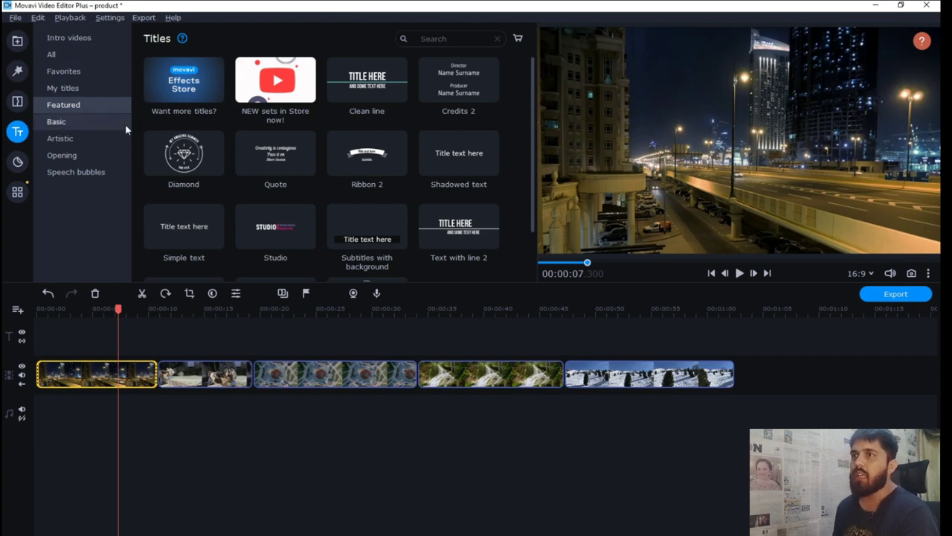
# Browse the Featured title styles and return playback to the start of the movie
pyautogui.scroll(-1, 357, 141)
pyautogui.scroll(1, 353, 160)
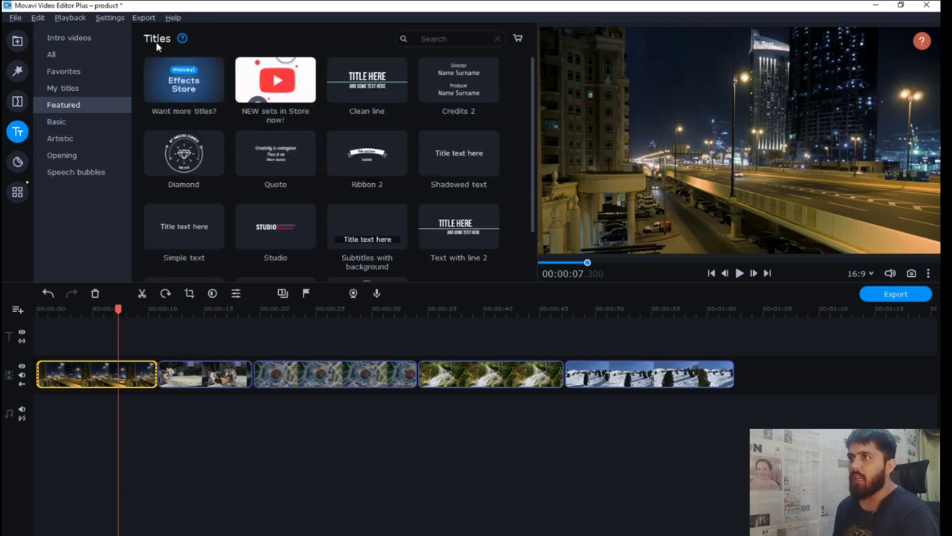
pyautogui.scroll(-1, 379, 120)
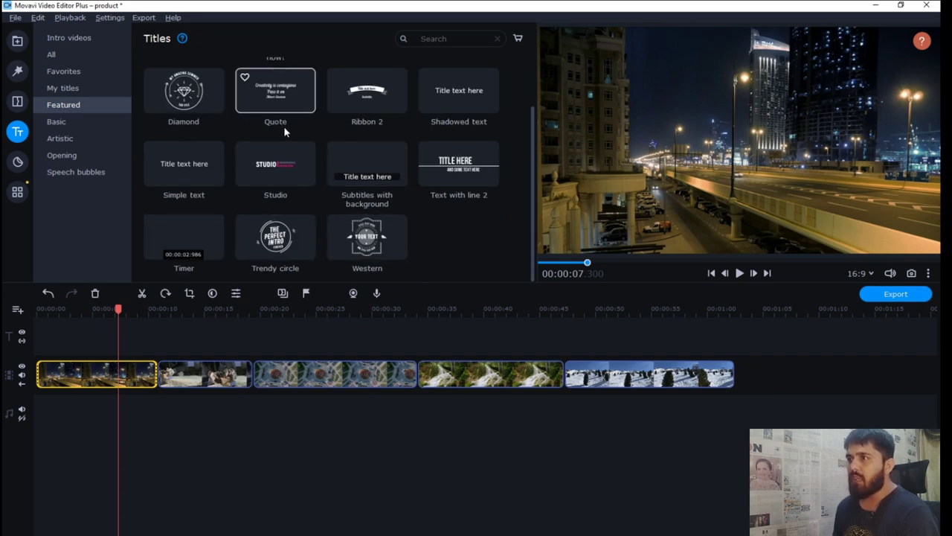
pyautogui.scroll(1, 357, 124)
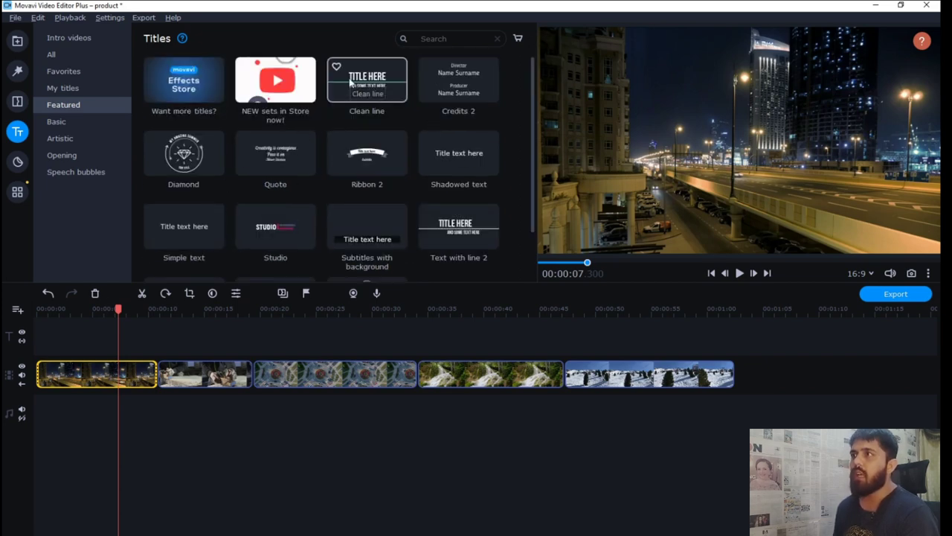
pyautogui.press('Home')
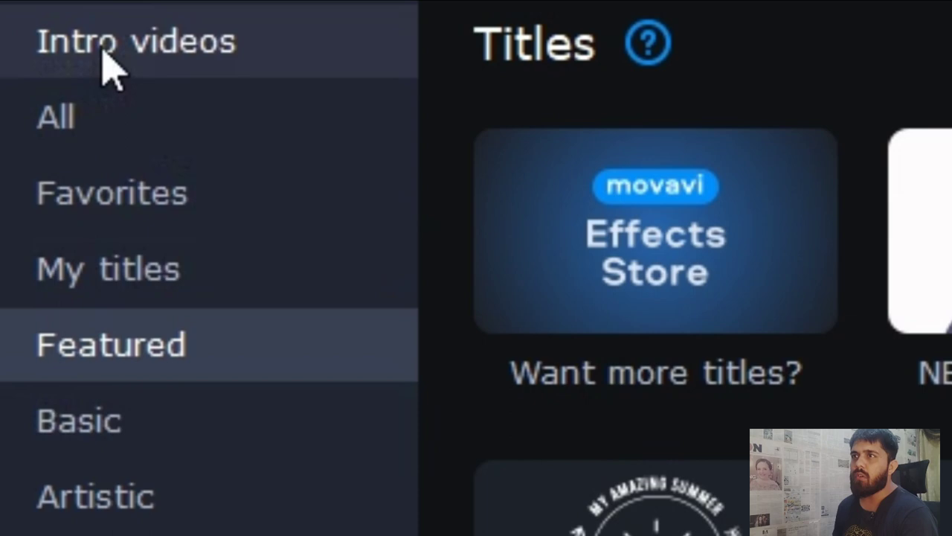
# Show the Intro videos category of title templates
pyautogui.click(105, 63)
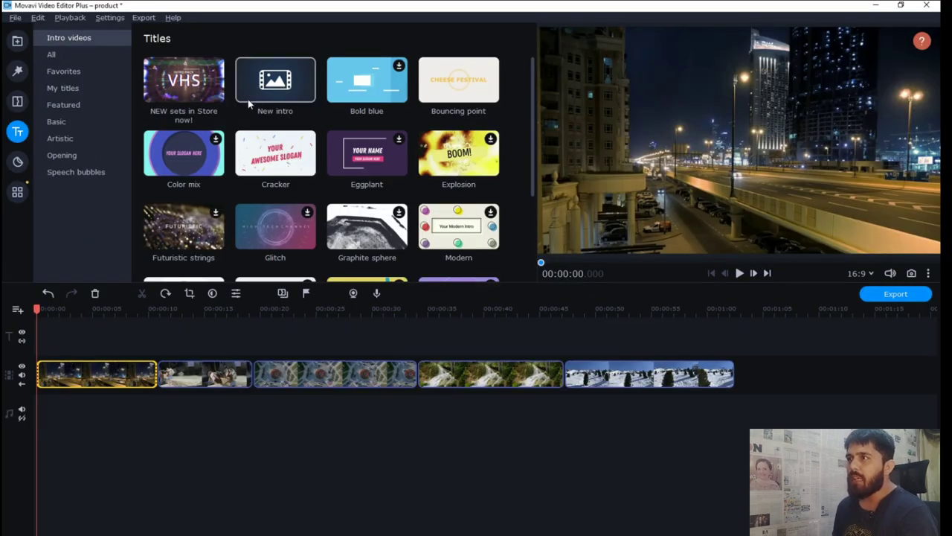
pyautogui.scroll(-2, 223, 149)
pyautogui.scroll(2, 191, 135)
pyautogui.scroll(1, 191, 134)
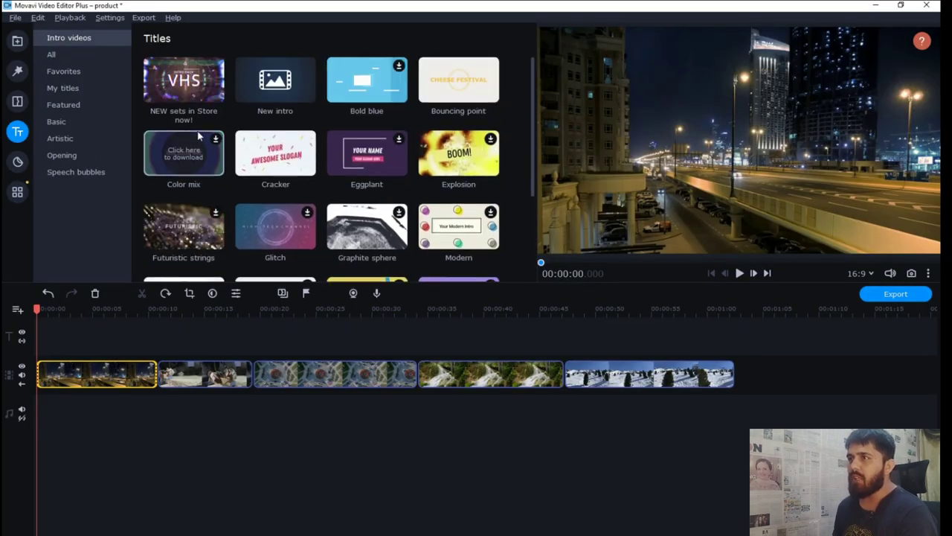
pyautogui.scroll(-1, 291, 193)
pyautogui.scroll(-2, 279, 198)
pyautogui.scroll(2, 223, 227)
pyautogui.scroll(1, 221, 223)
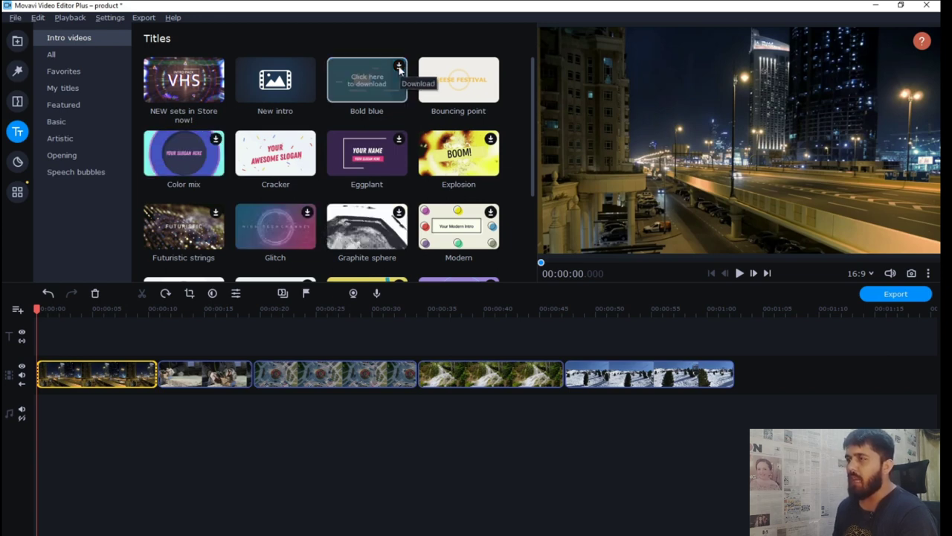
# Preview the Bouncing point, Cracker and Neat intros
pyautogui.click(455, 84)
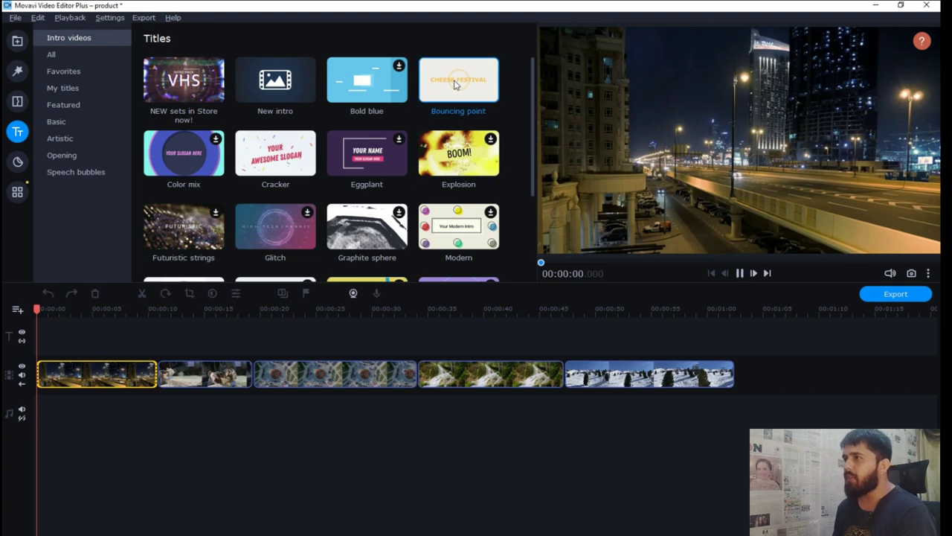
pyautogui.click(248, 149)
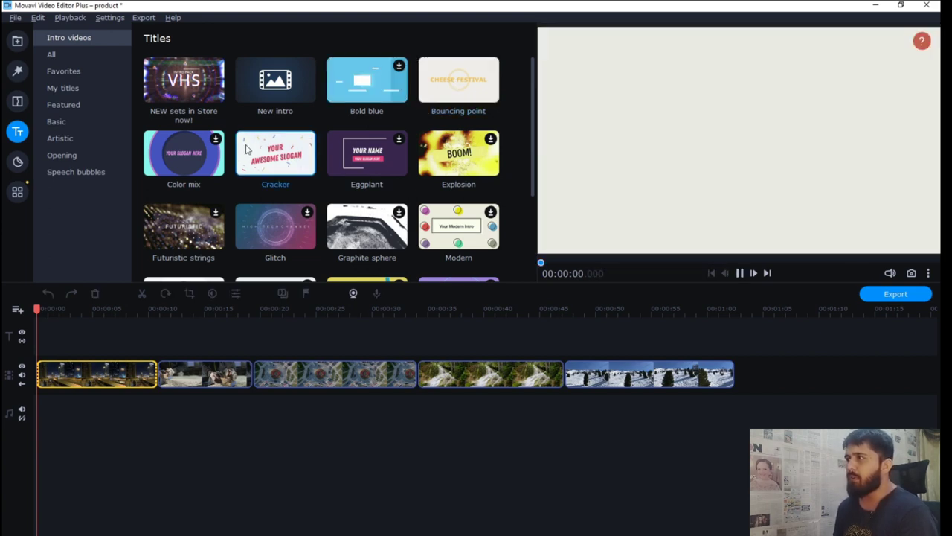
pyautogui.scroll(-3, 248, 149)
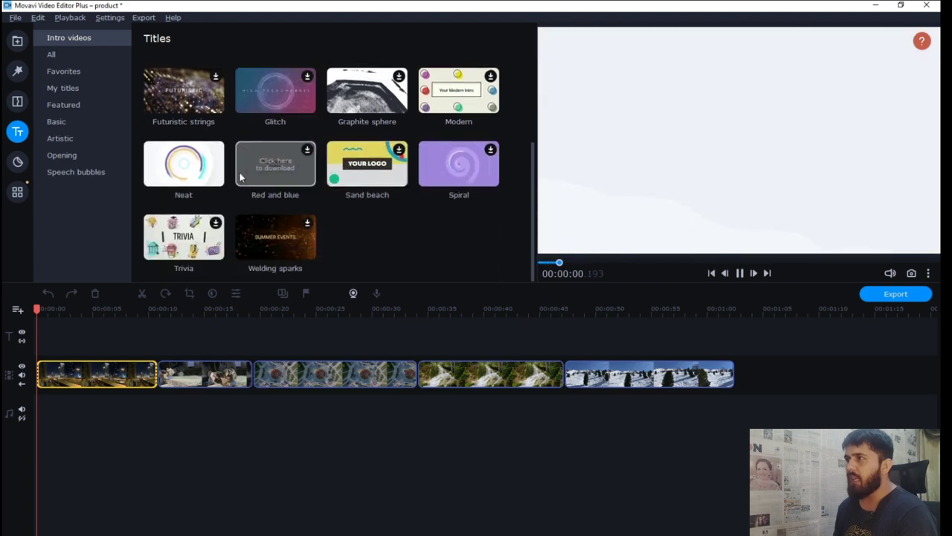
pyautogui.click(198, 176)
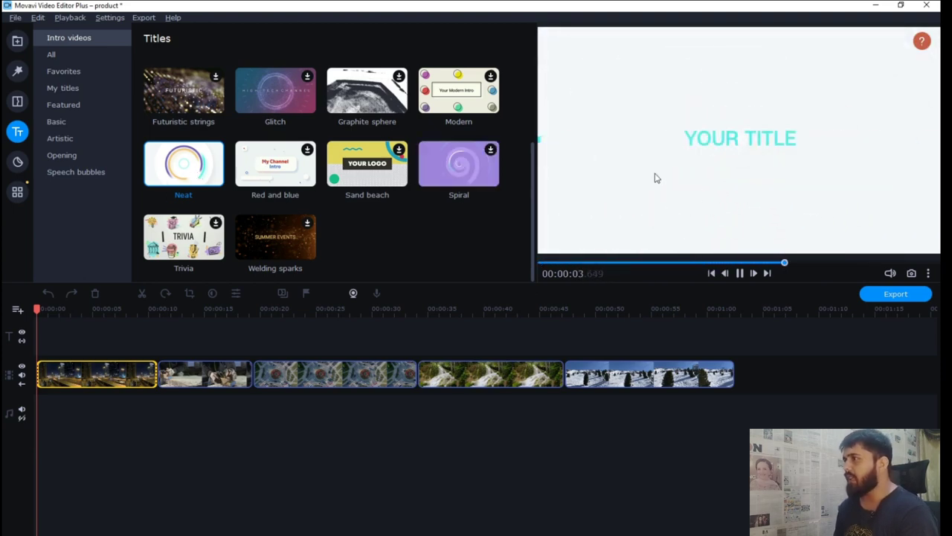
pyautogui.scroll(2, 368, 208)
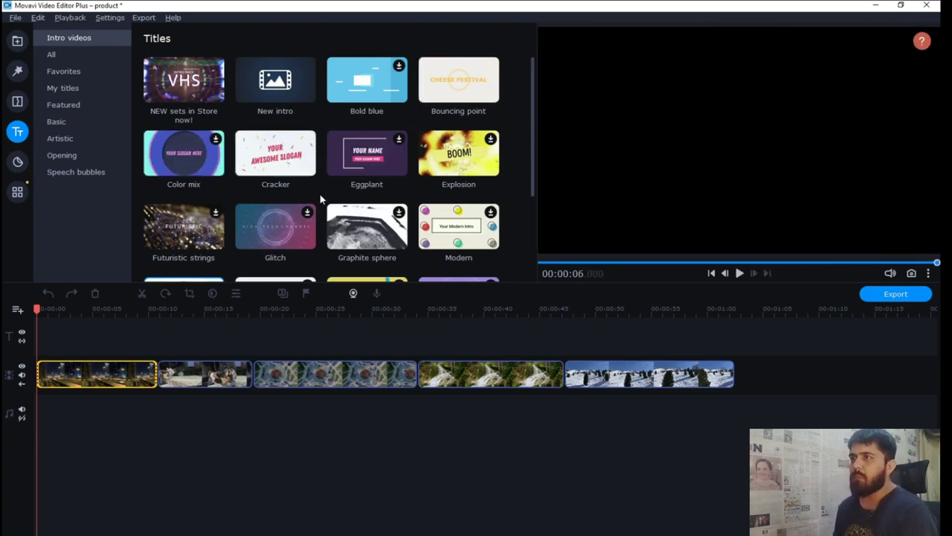
pyautogui.scroll(-2, 320, 185)
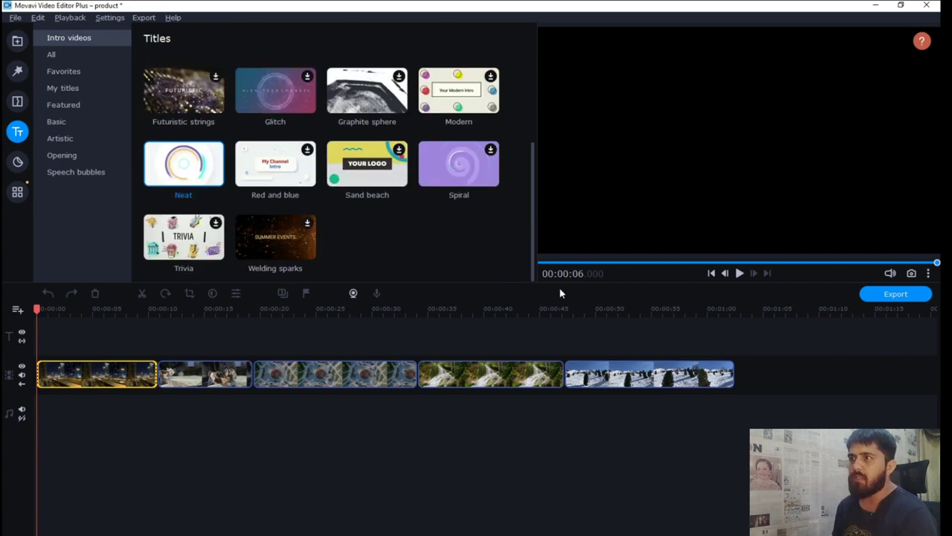
pyautogui.click(198, 168)
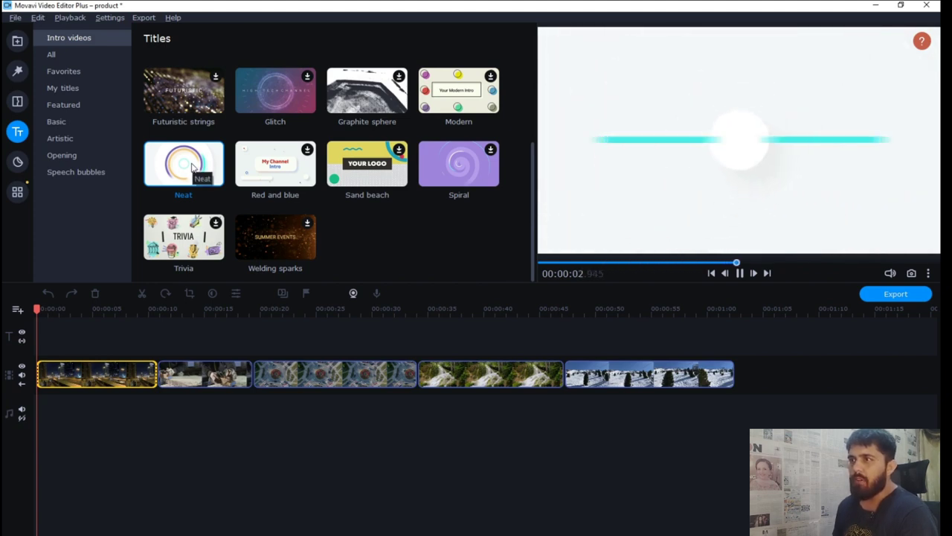
# Undo the accidental drop of the Neat intro and bring up its placement options
pyautogui.moveTo(192, 168); pyautogui.dragTo(53, 392)
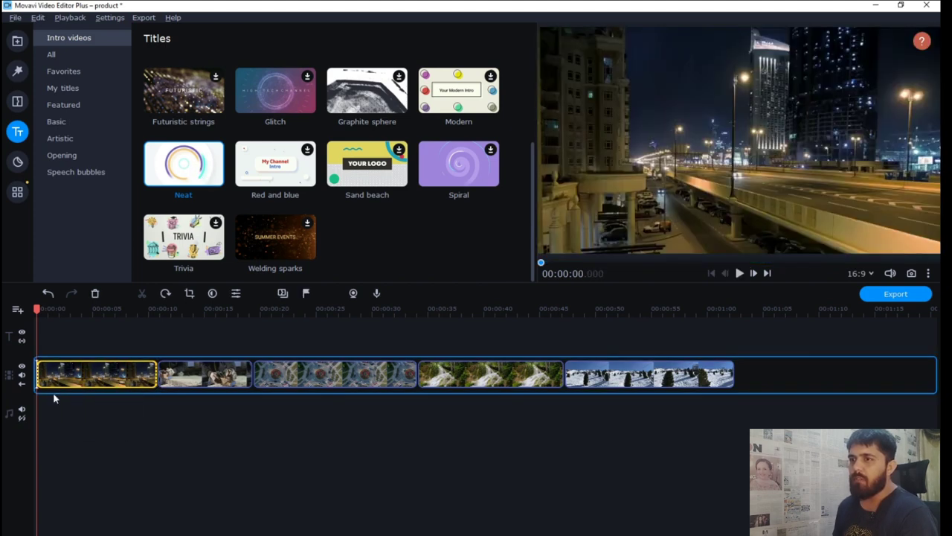
pyautogui.hotkey('ctrl', 'z')
pyautogui.rightClick(185, 171)
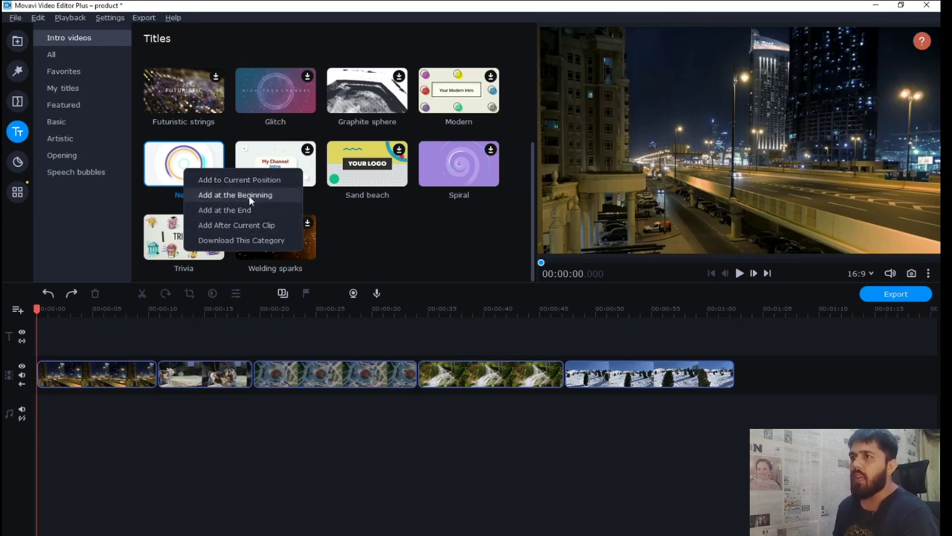
# Add the Neat intro at the beginning of the movie, ahead of the city clip
pyautogui.click(257, 196)
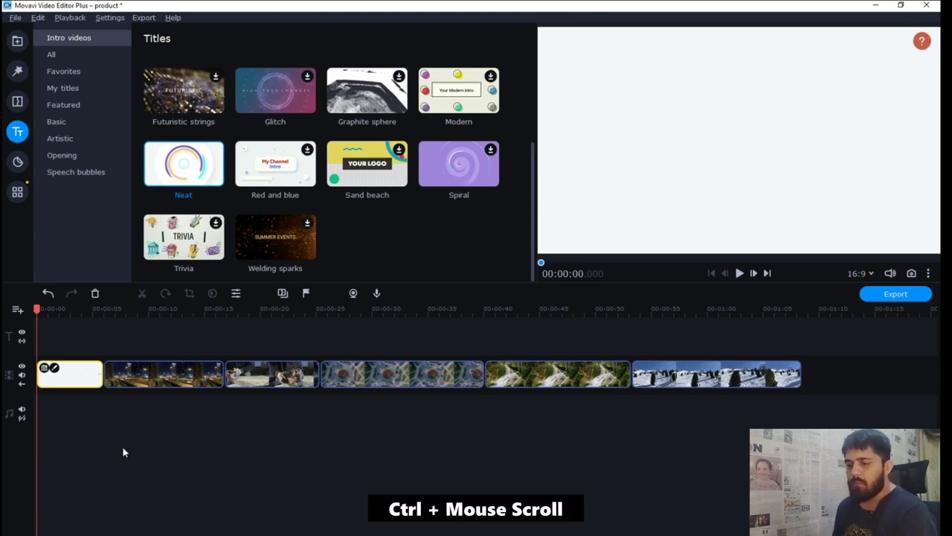
pyautogui.keyDown('ctrl'); pyautogui.scroll(2, 94, 434); pyautogui.keyUp('ctrl')
pyautogui.keyDown('ctrl'); pyautogui.scroll(3, 94, 434); pyautogui.keyUp('ctrl')
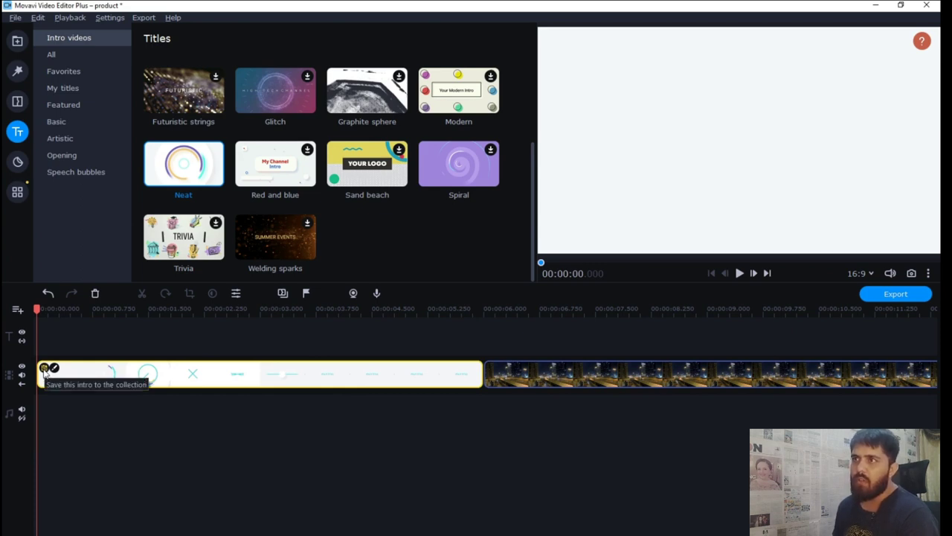
pyautogui.click(95, 69)
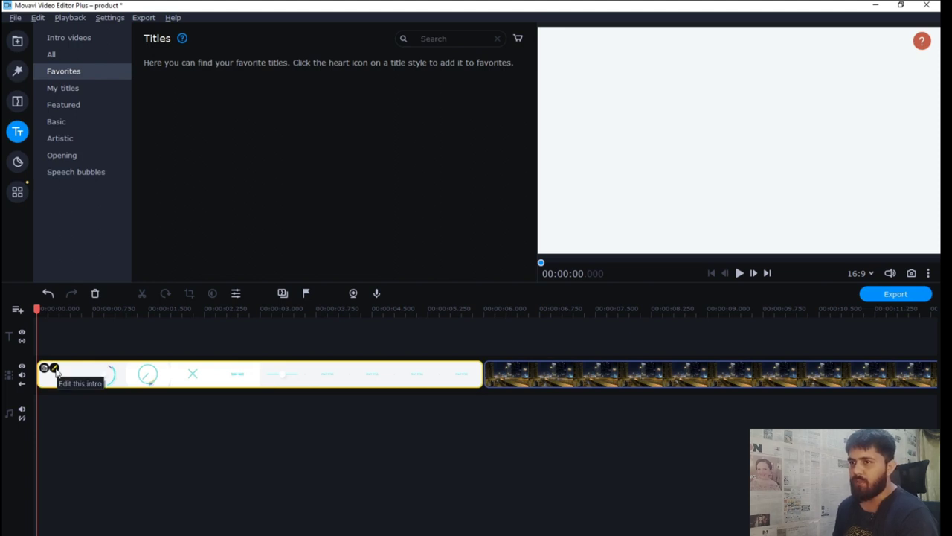
pyautogui.click(55, 369)
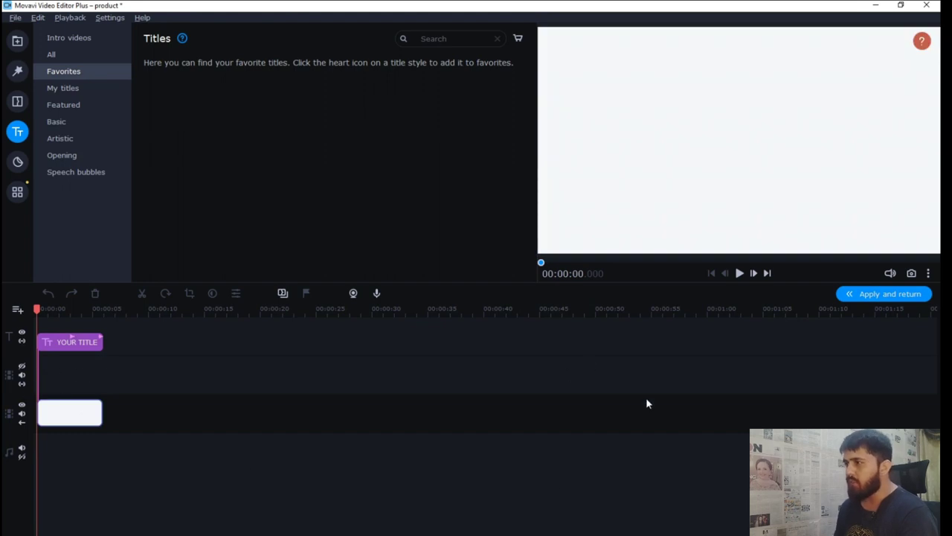
# Inspect the intro's YOUR TITLE text clip and its background clip, moving playback to 4.4 s
pyautogui.click(57, 347)
pyautogui.click(73, 418)
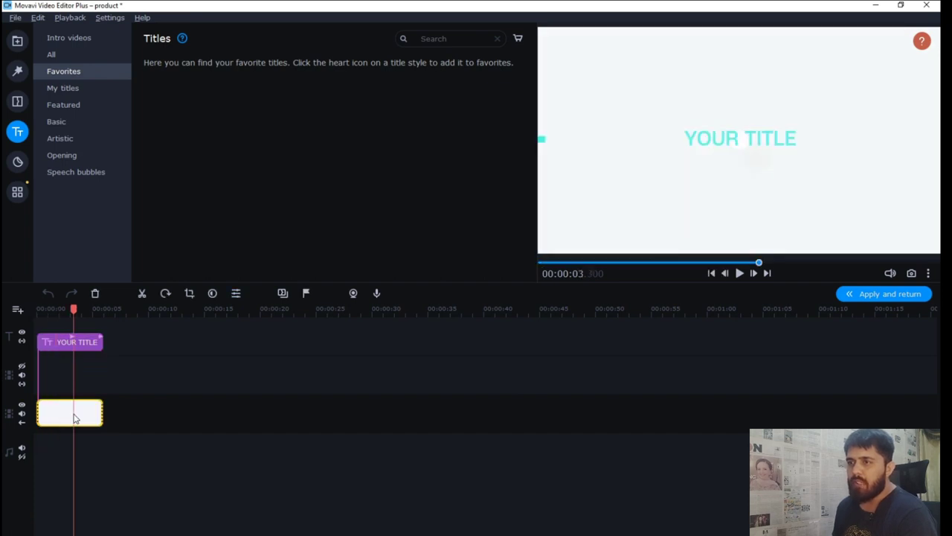
pyautogui.click(85, 413)
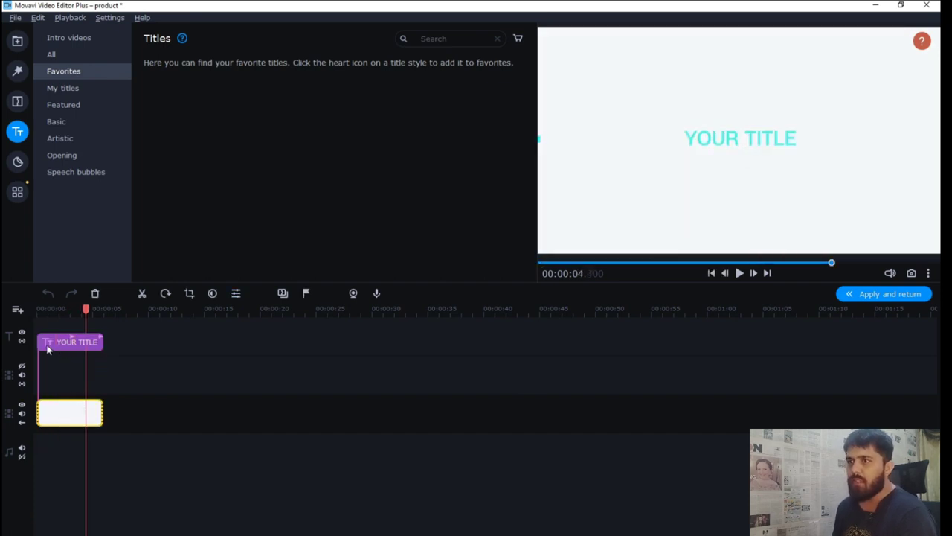
pyautogui.click(47, 349)
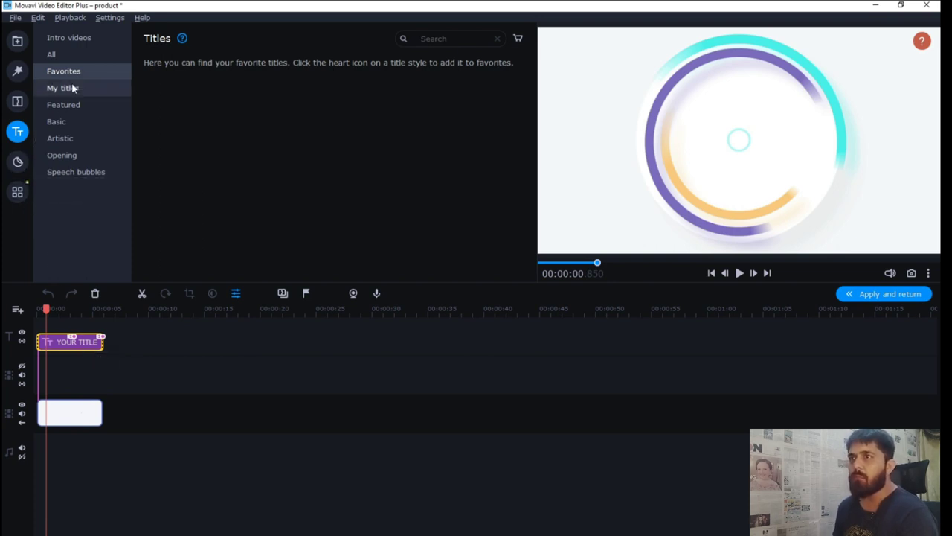
# Browse the Basic and Opening title style categories
pyautogui.click(75, 121)
pyautogui.click(82, 155)
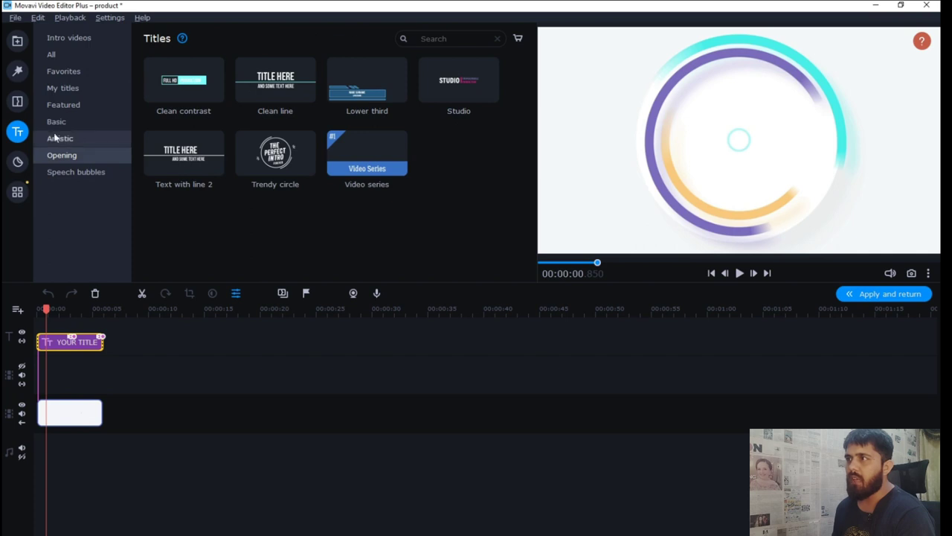
pyautogui.click(51, 55)
pyautogui.click(87, 308)
# Replace the intro's YOUR TITLE text with 'Video Editing Tutorial'
pyautogui.doubleClick(59, 347)
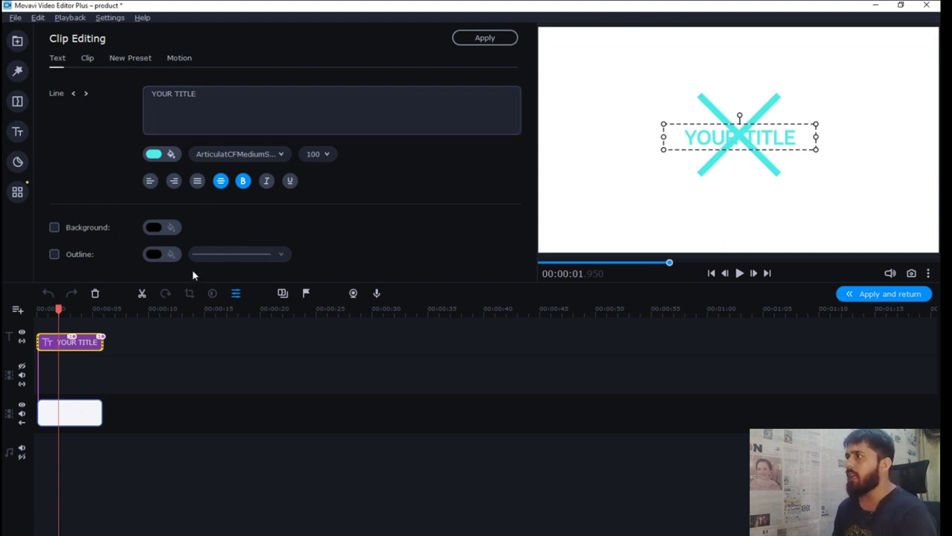
pyautogui.click(226, 98)
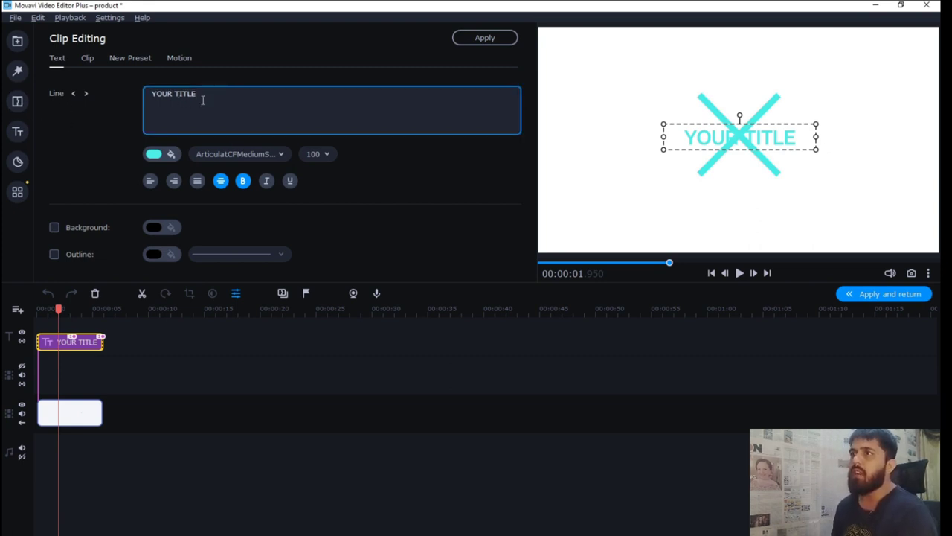
pyautogui.hotkey('ctrl', 'a')
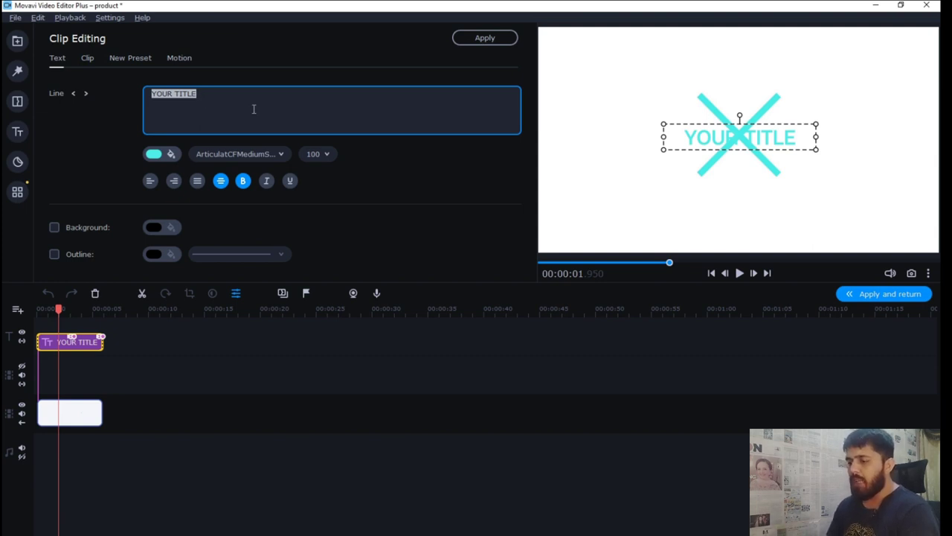
pyautogui.write('Video Editing Tuto')
pyautogui.press('BackSpace')
pyautogui.write('torial')
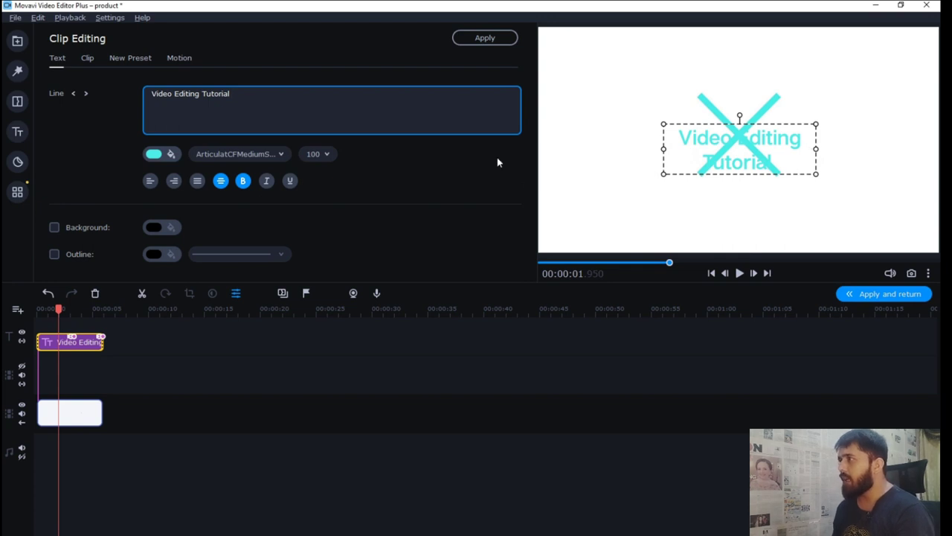
pyautogui.click(172, 155)
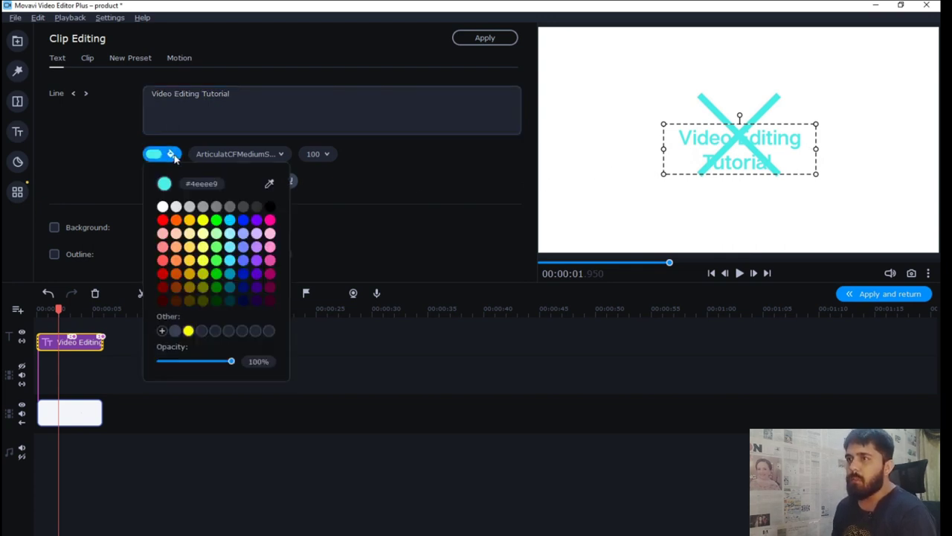
# Colour the title text dark teal and set its font to Franklin Gothic Demi
pyautogui.click(230, 286)
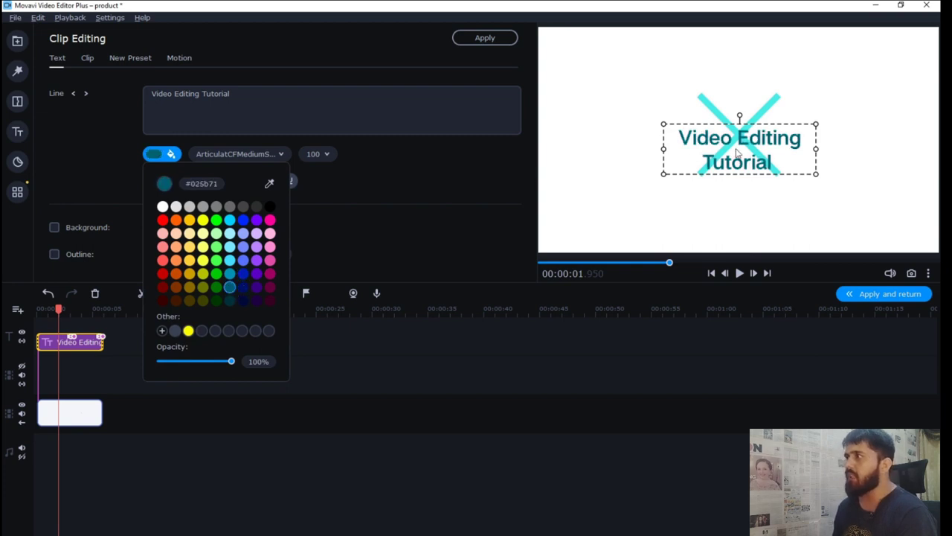
pyautogui.click(357, 206)
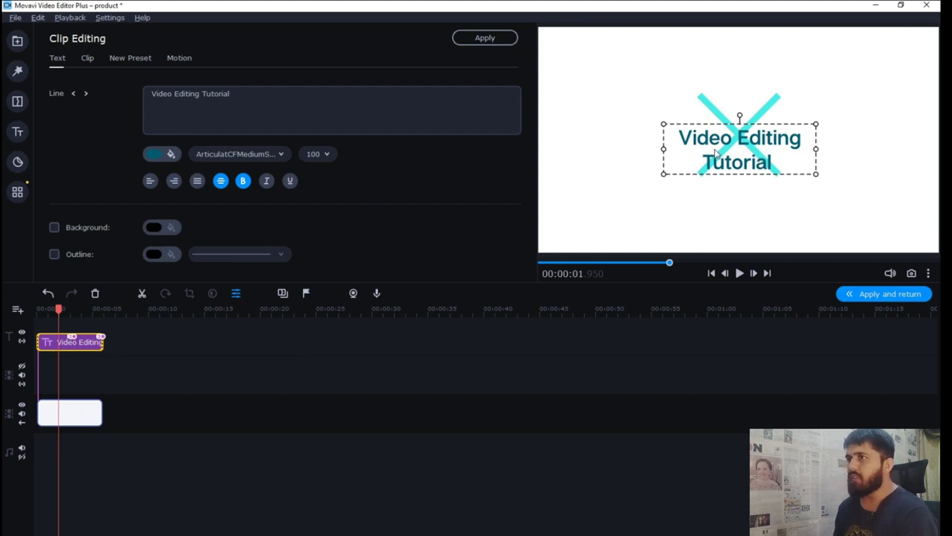
pyautogui.click(252, 155)
pyautogui.scroll(3, 273, 213)
pyautogui.scroll(-2, 273, 213)
pyautogui.scroll(-2, 273, 213)
pyautogui.scroll(-2, 273, 216)
pyautogui.scroll(-1, 273, 216)
pyautogui.scroll(-2, 273, 215)
pyautogui.scroll(-2, 273, 214)
pyautogui.scroll(-3, 273, 215)
pyautogui.scroll(-3, 271, 216)
pyautogui.scroll(-2, 262, 216)
pyautogui.scroll(-3, 262, 213)
pyautogui.scroll(-2, 262, 211)
pyautogui.scroll(-2, 261, 211)
pyautogui.scroll(-2, 261, 214)
pyautogui.scroll(2, 261, 214)
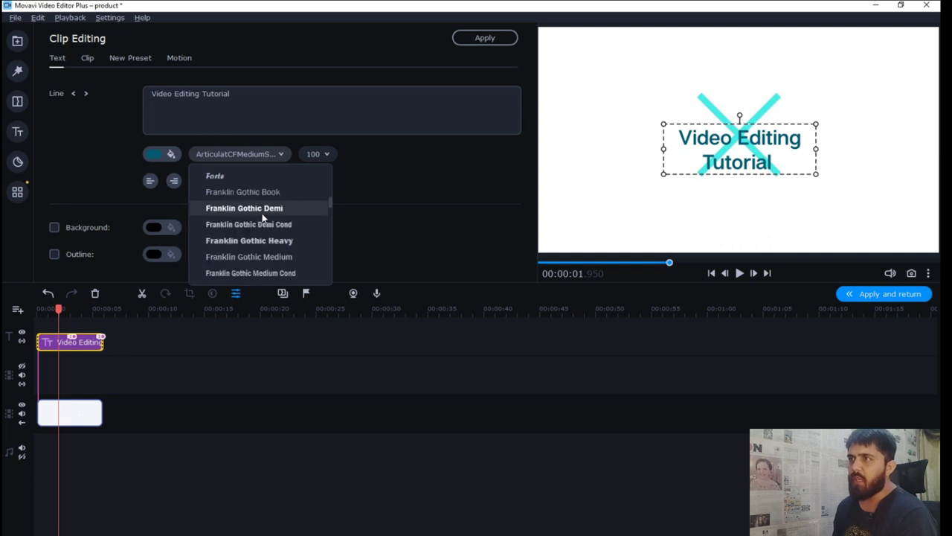
pyautogui.click(222, 210)
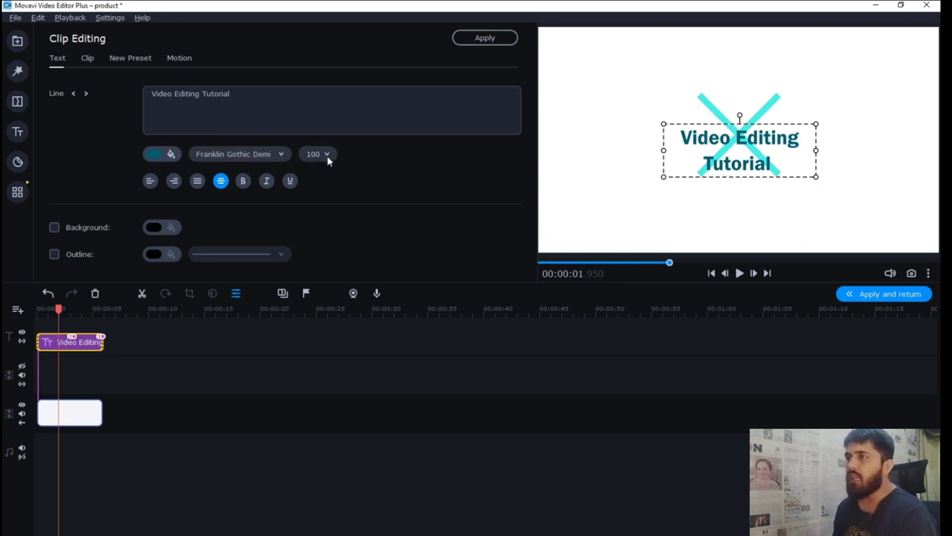
# Set the title text size to 120
pyautogui.click(327, 155)
pyautogui.scroll(3, 319, 195)
pyautogui.scroll(-5, 325, 193)
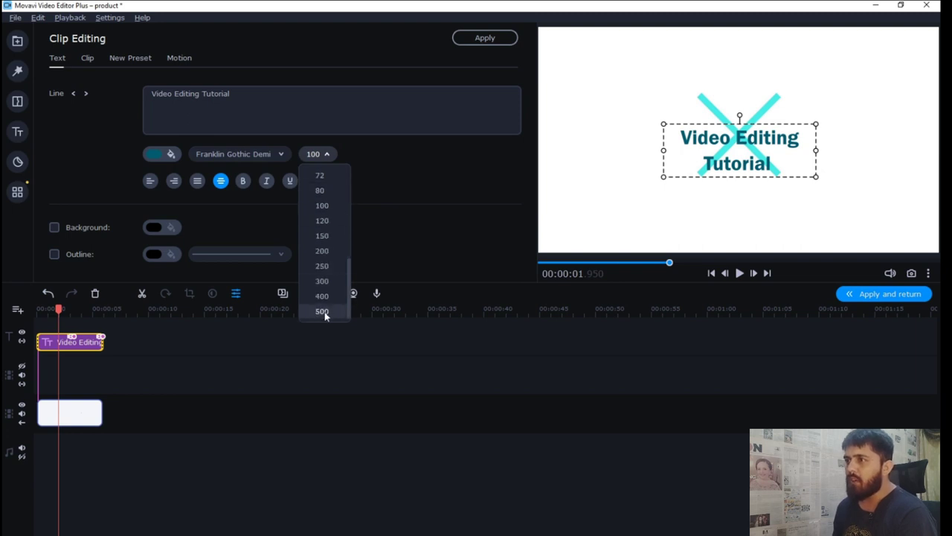
pyautogui.scroll(3, 331, 223)
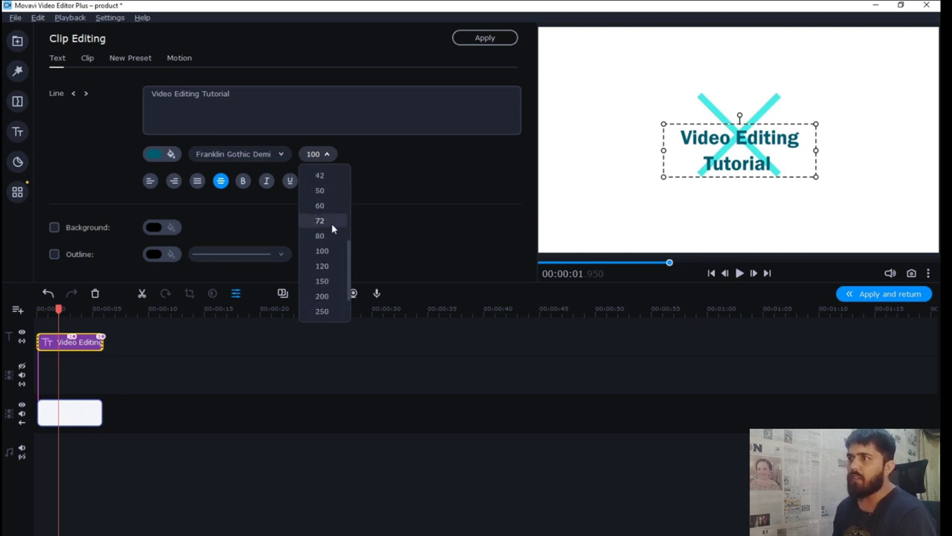
pyautogui.click(325, 266)
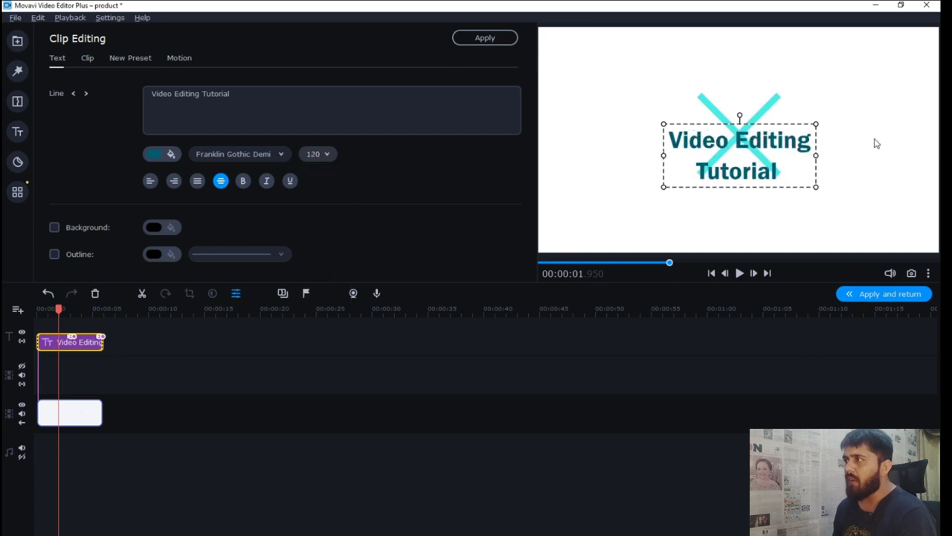
# Try each alignment and bold, leaving the title centred and not bold
pyautogui.click(149, 181)
pyautogui.click(173, 181)
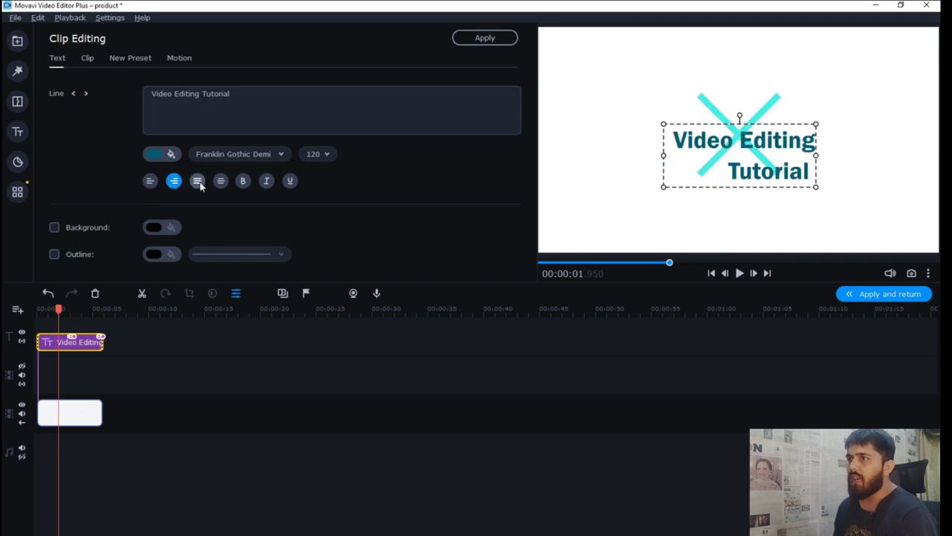
pyautogui.click(197, 181)
pyautogui.click(220, 181)
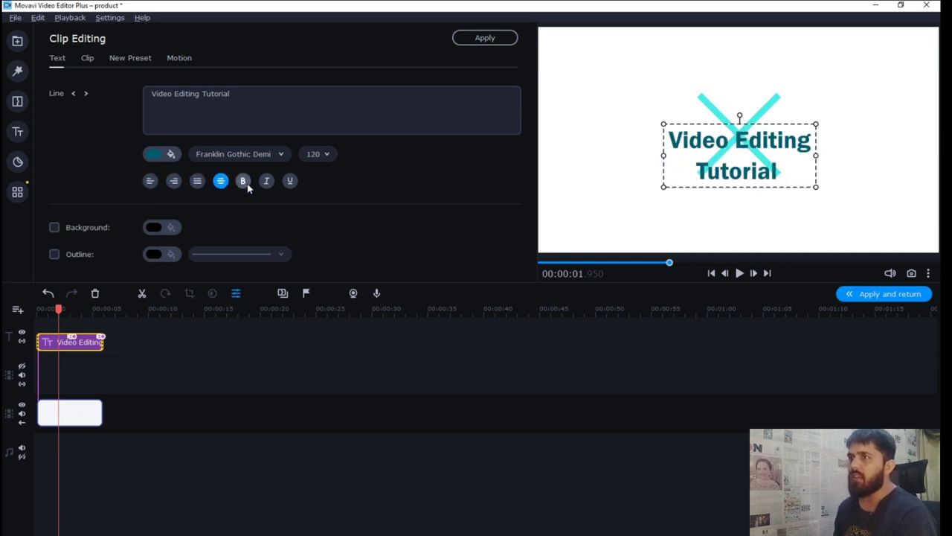
pyautogui.click(243, 182)
pyautogui.click(243, 180)
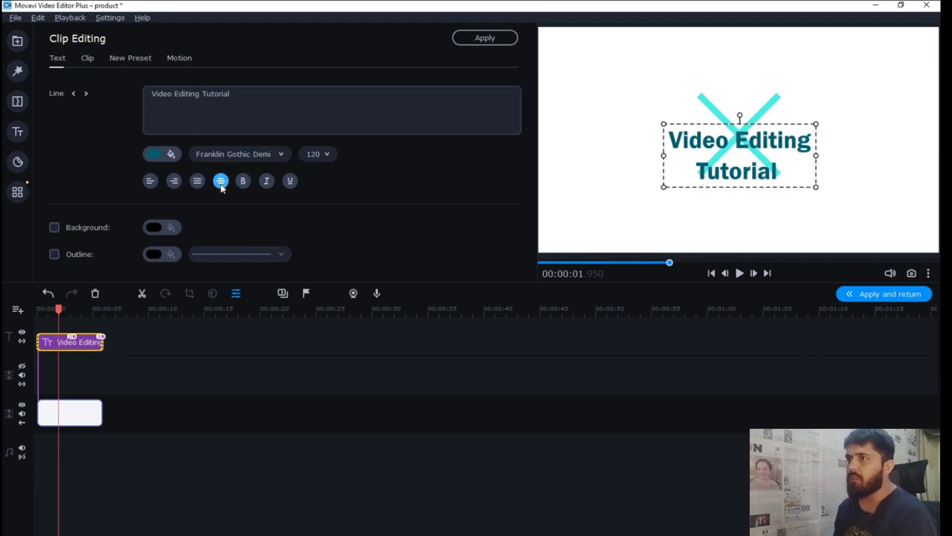
pyautogui.click(54, 229)
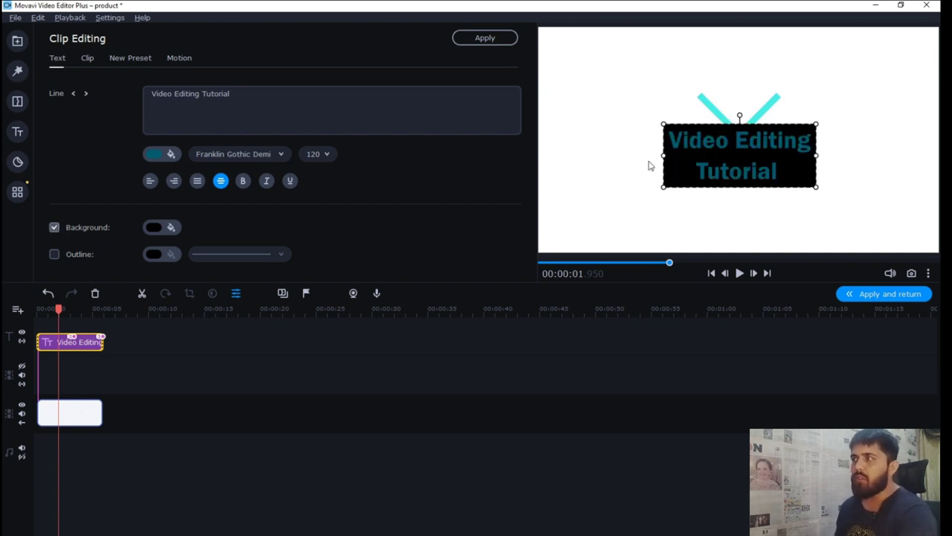
pyautogui.click(155, 233)
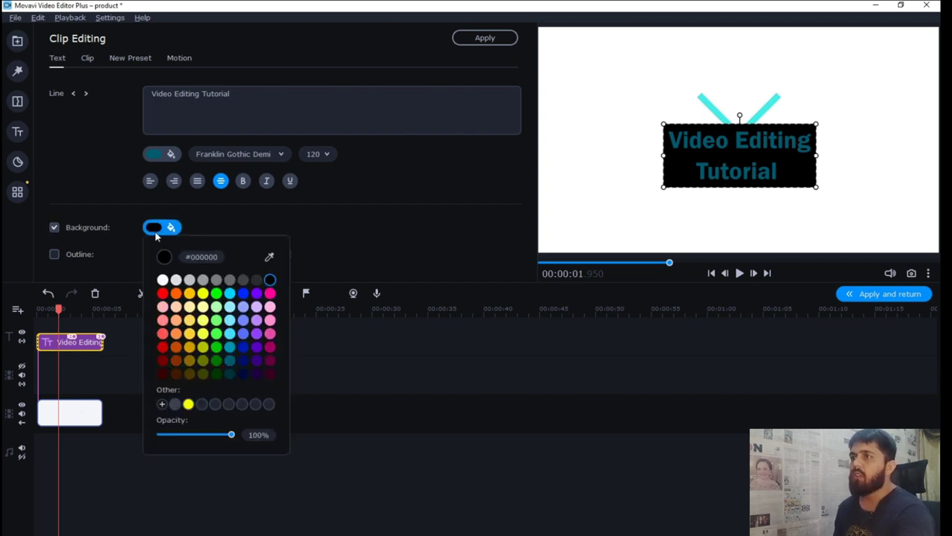
pyautogui.click(230, 321)
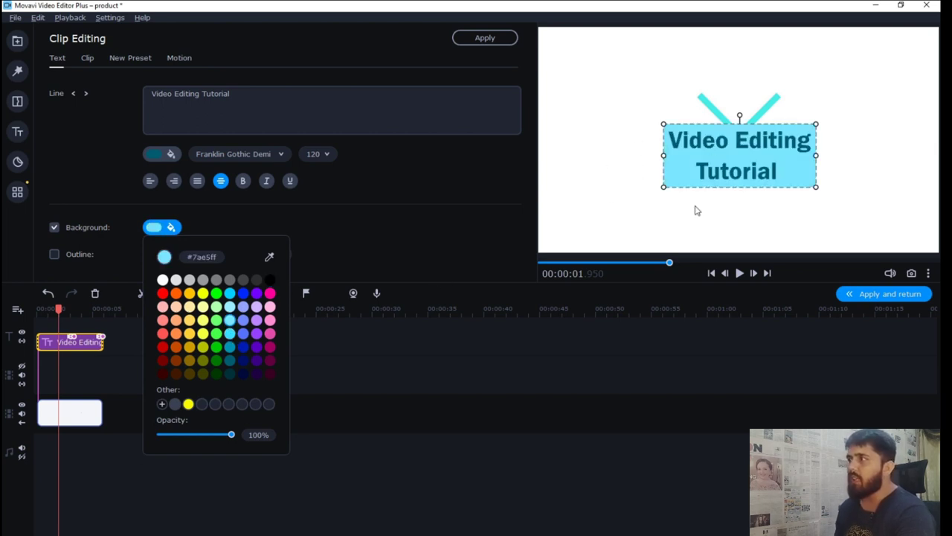
pyautogui.click(54, 228)
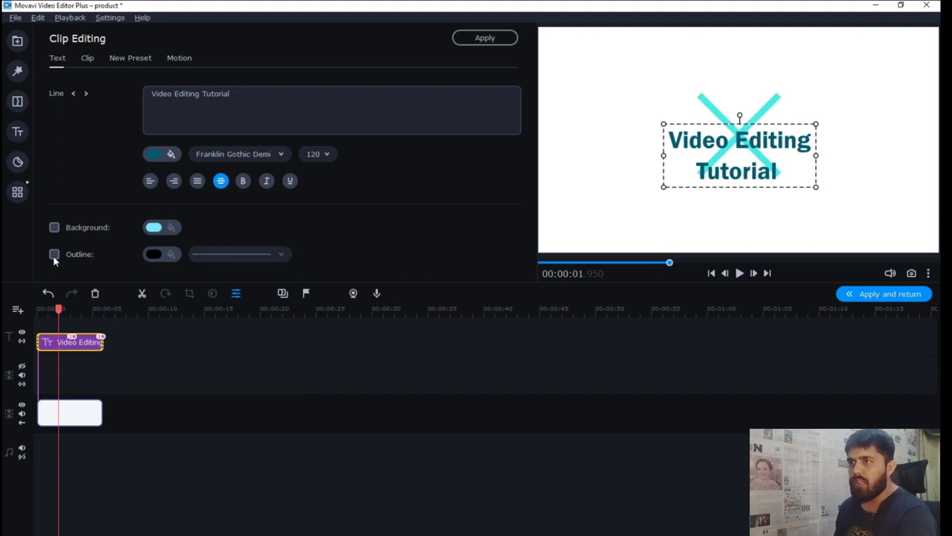
pyautogui.click(54, 254)
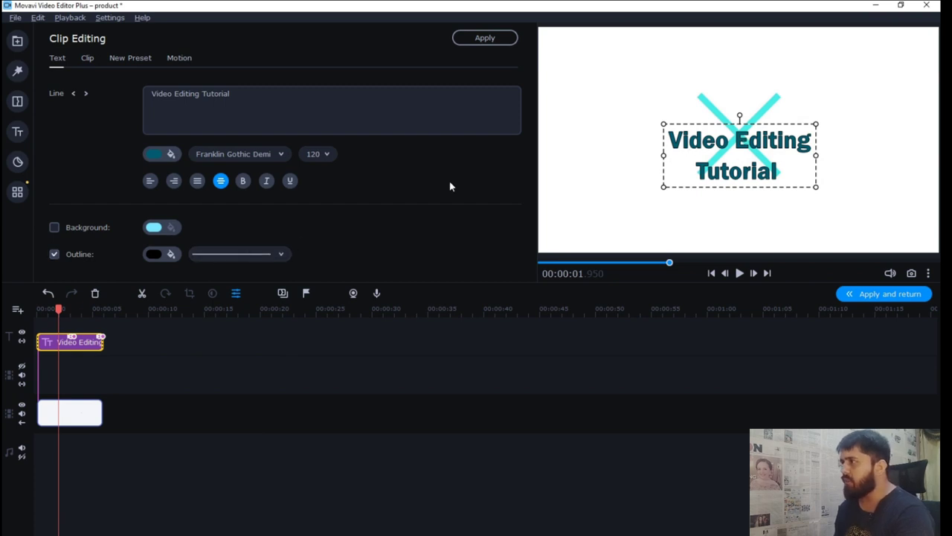
# Give the title the thickest outline width in blue (#0027ff)
pyautogui.click(233, 255)
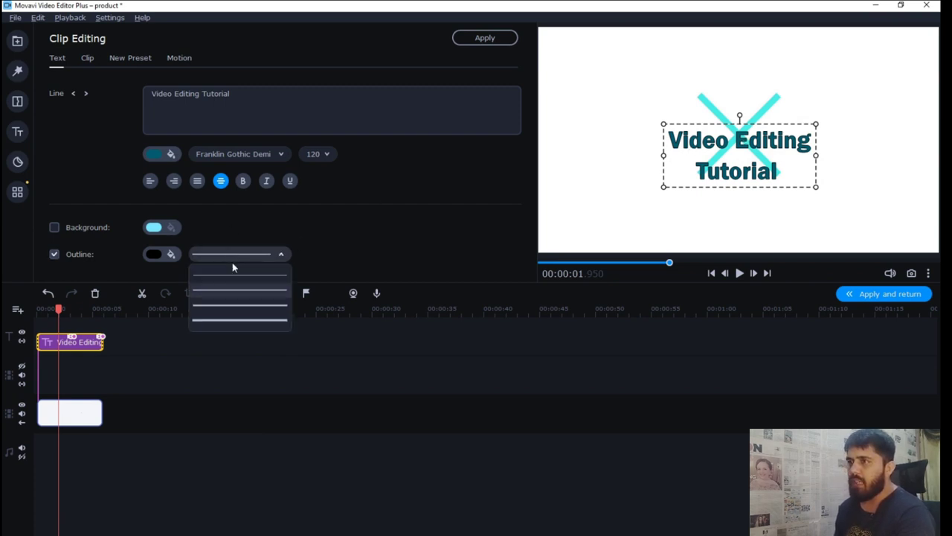
pyautogui.click(254, 321)
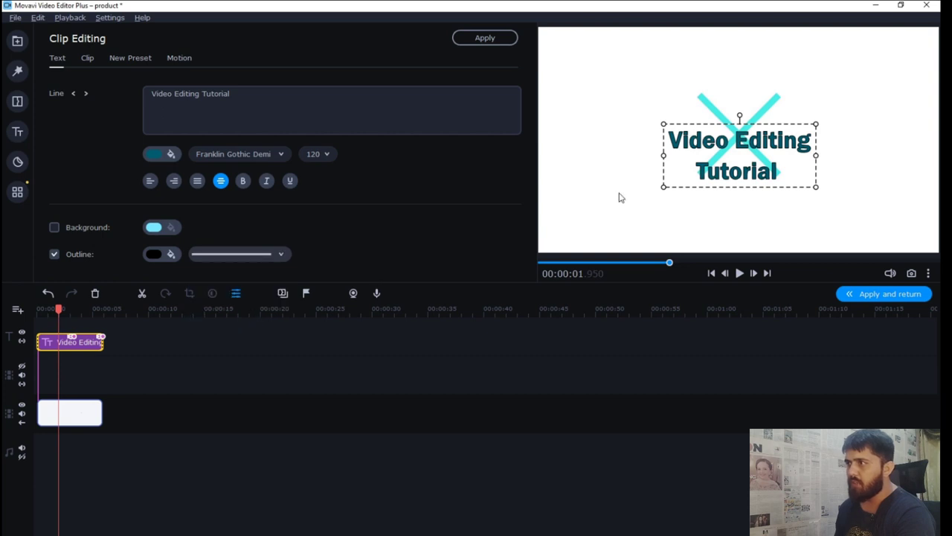
pyautogui.click(171, 254)
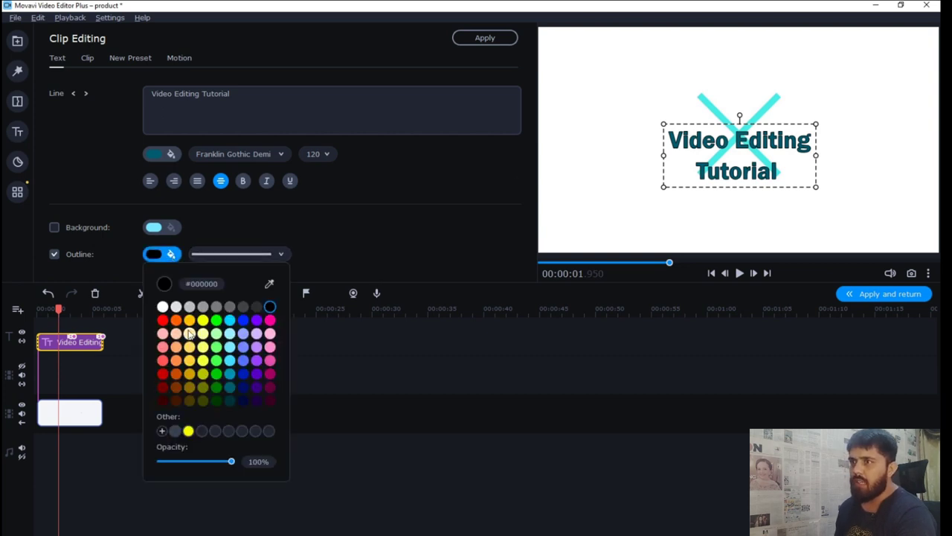
pyautogui.click(244, 322)
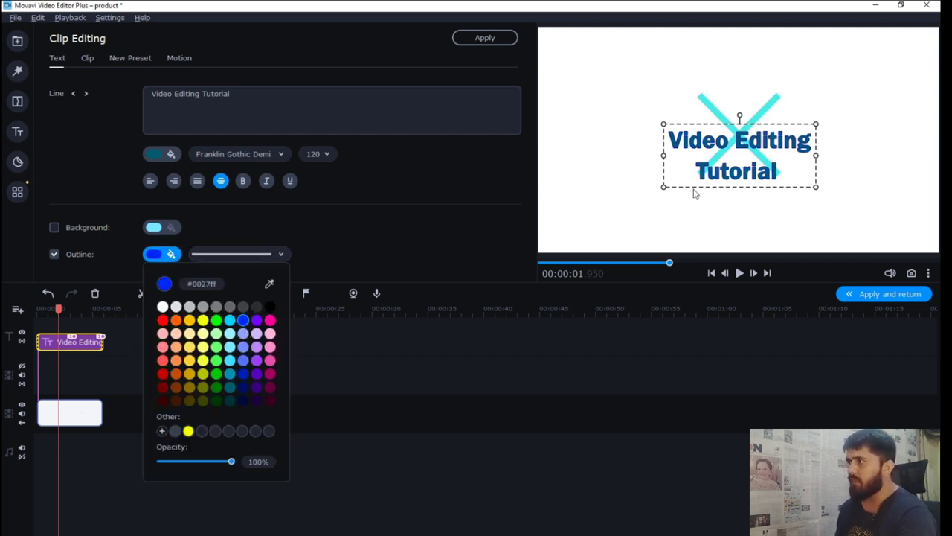
pyautogui.click(264, 236)
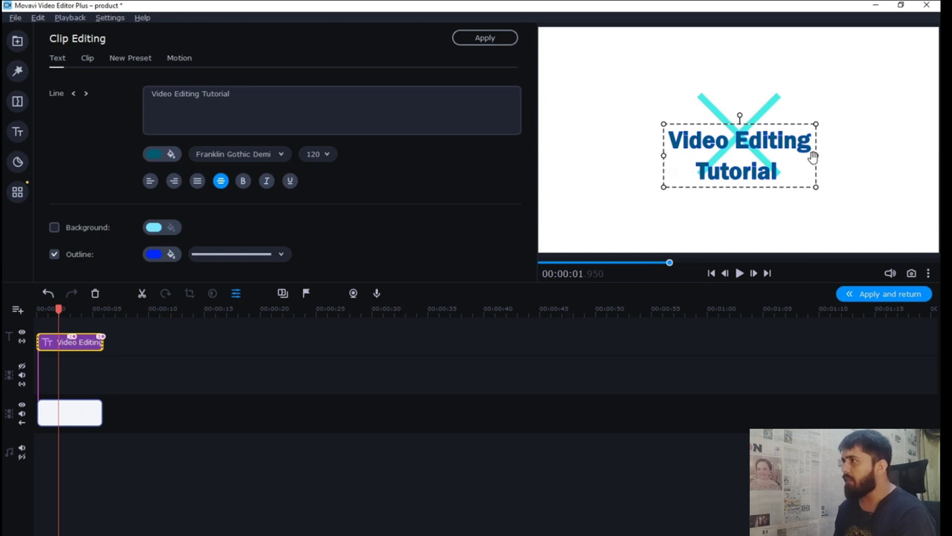
pyautogui.moveTo(816, 156); pyautogui.dragTo(913, 157)
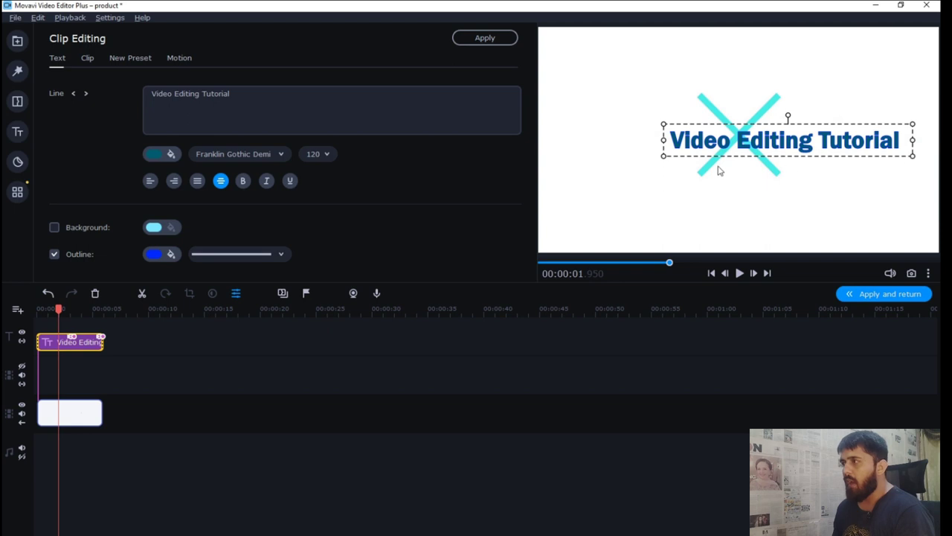
# Resize the title box so the text fits one line, centre it, and untick Outline
pyautogui.hotkey('ctrl', 'z')
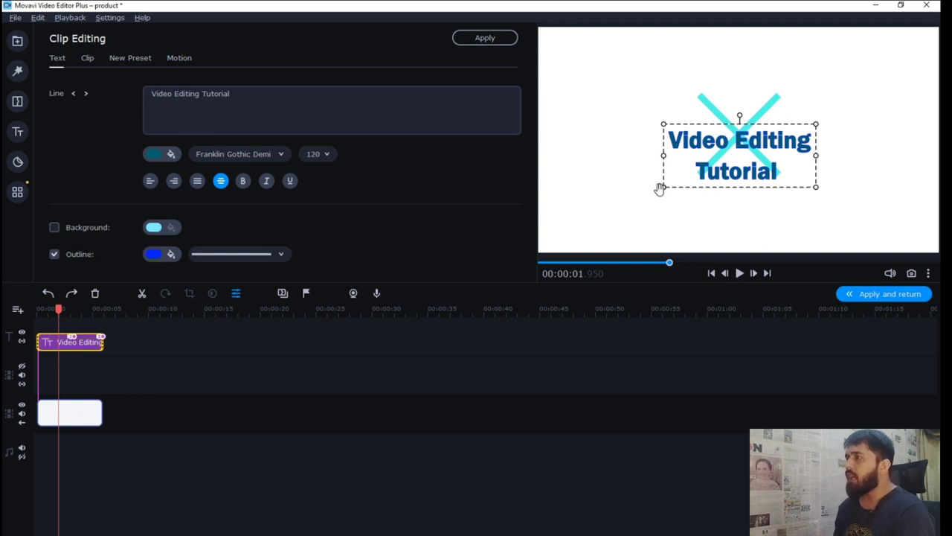
pyautogui.moveTo(660, 187)
pyautogui.mouseDown()
pyautogui.moveTo(561, 242)
pyautogui.moveTo(650, 183)
pyautogui.moveTo(538, 241)
pyautogui.mouseUp()
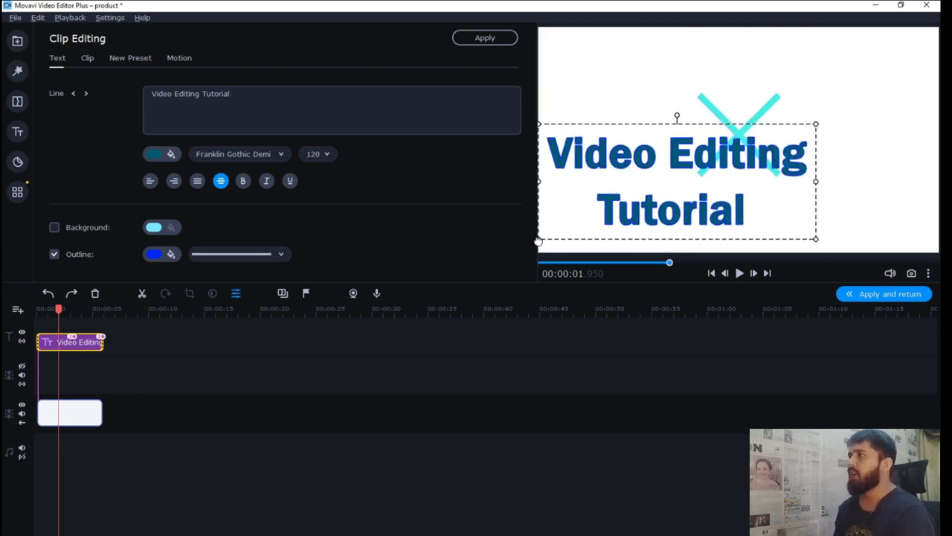
pyautogui.moveTo(538, 241); pyautogui.dragTo(726, 174)
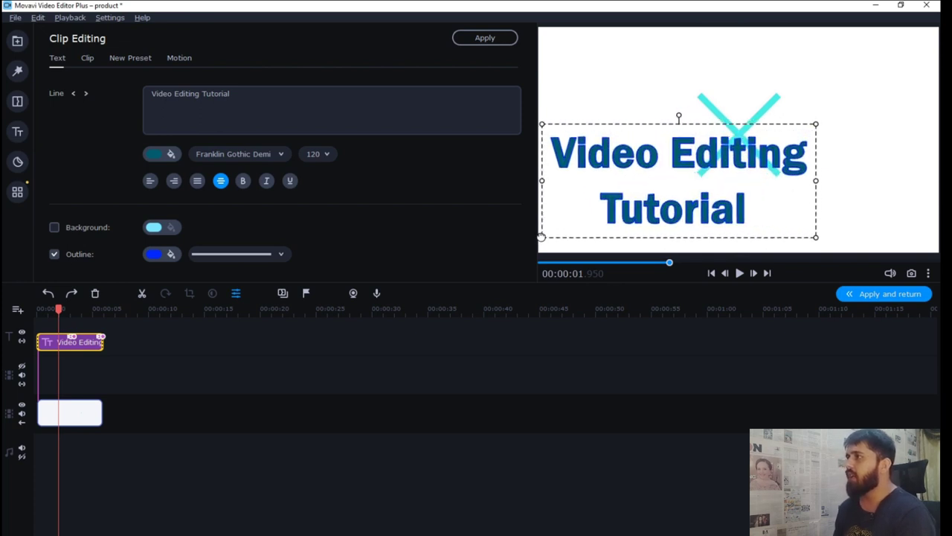
pyautogui.hotkey('ctrl', 'z')
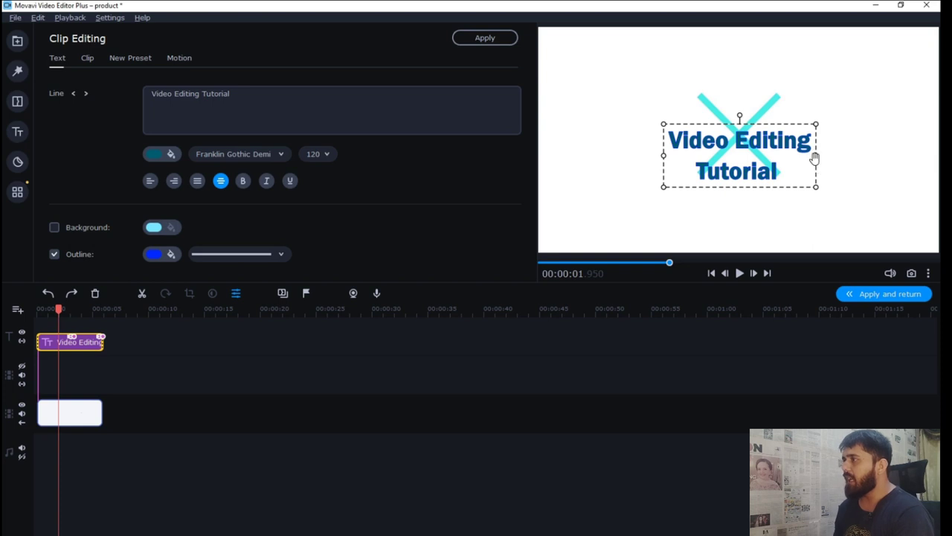
pyautogui.moveTo(818, 154)
pyautogui.mouseDown()
pyautogui.moveTo(896, 151)
pyautogui.moveTo(901, 141)
pyautogui.mouseUp()
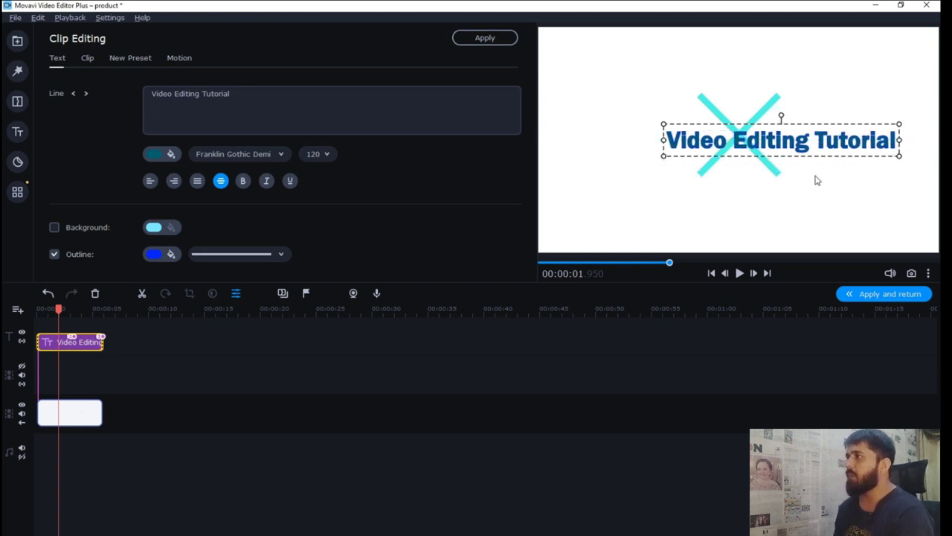
pyautogui.moveTo(843, 143); pyautogui.dragTo(798, 143)
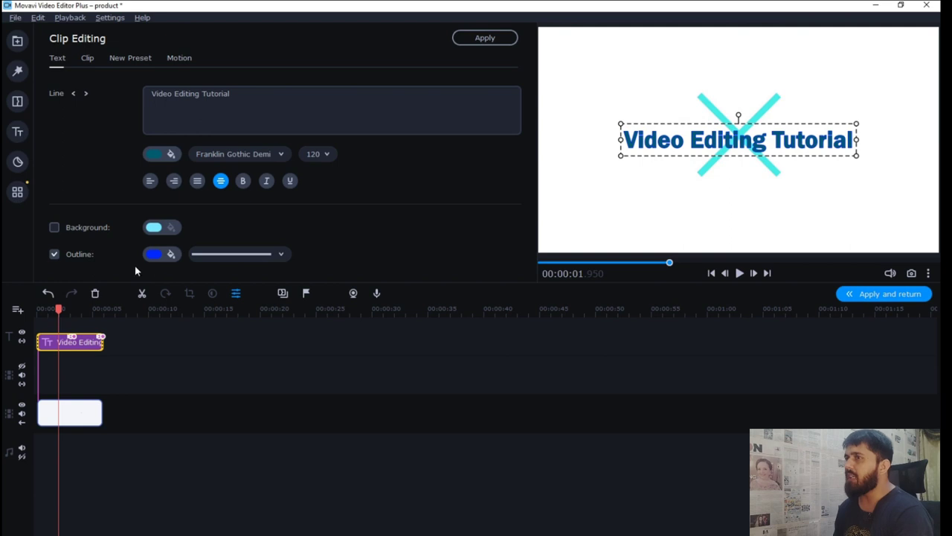
pyautogui.click(66, 253)
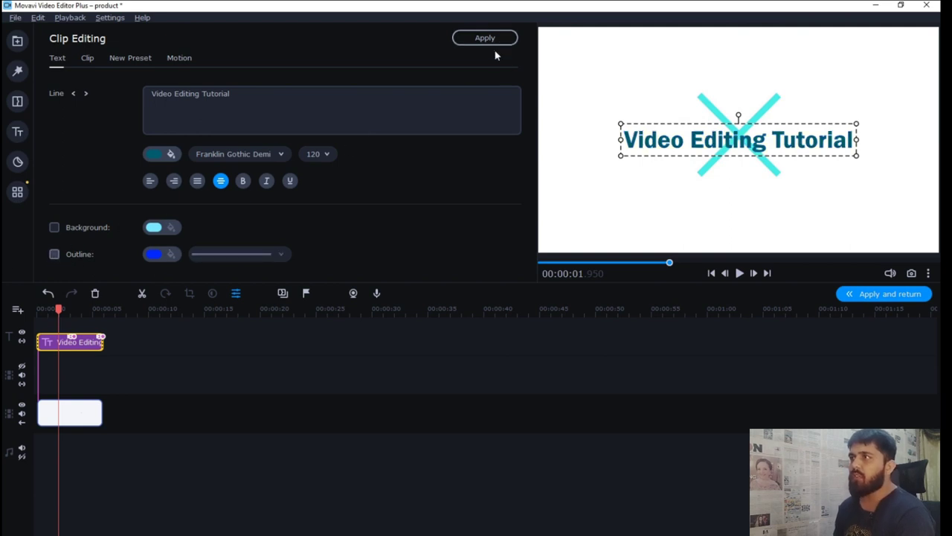
# Apply the intro title edits and return to the main timeline
pyautogui.click(886, 296)
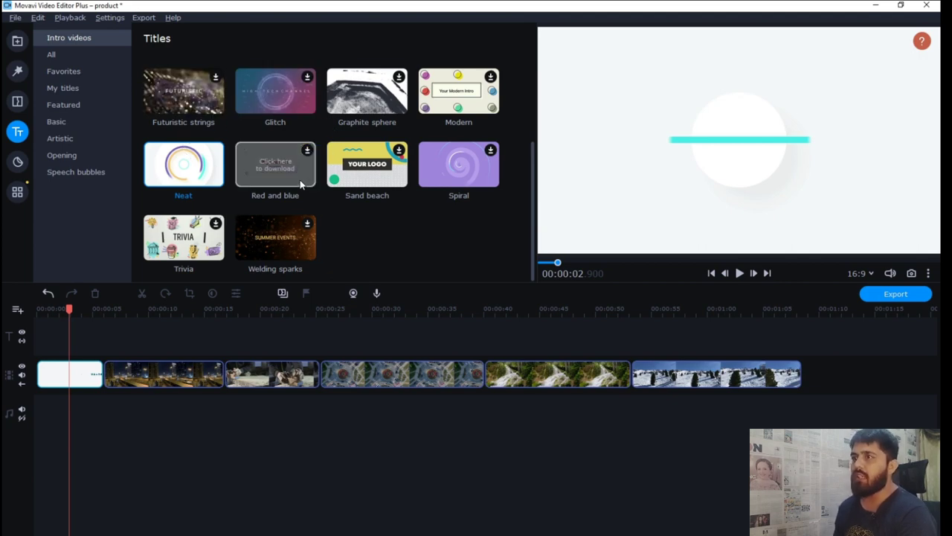
# Switch the Titles panel to All and scroll through every title style
pyautogui.scroll(3, 299, 179)
pyautogui.scroll(-1, 372, 190)
pyautogui.scroll(-1, 357, 190)
pyautogui.scroll(1, 328, 186)
pyautogui.scroll(-2, 312, 141)
pyautogui.scroll(2, 298, 171)
pyautogui.scroll(1, 280, 207)
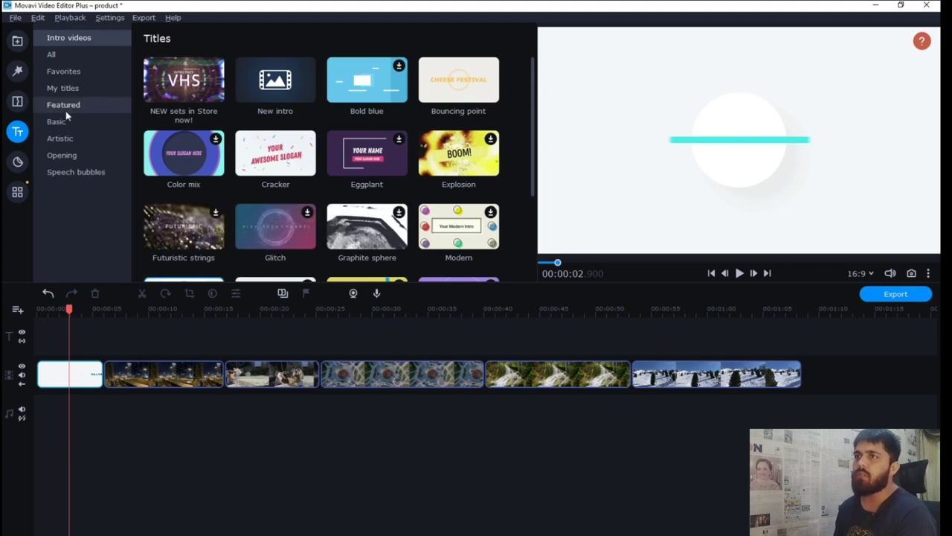
pyautogui.click(65, 60)
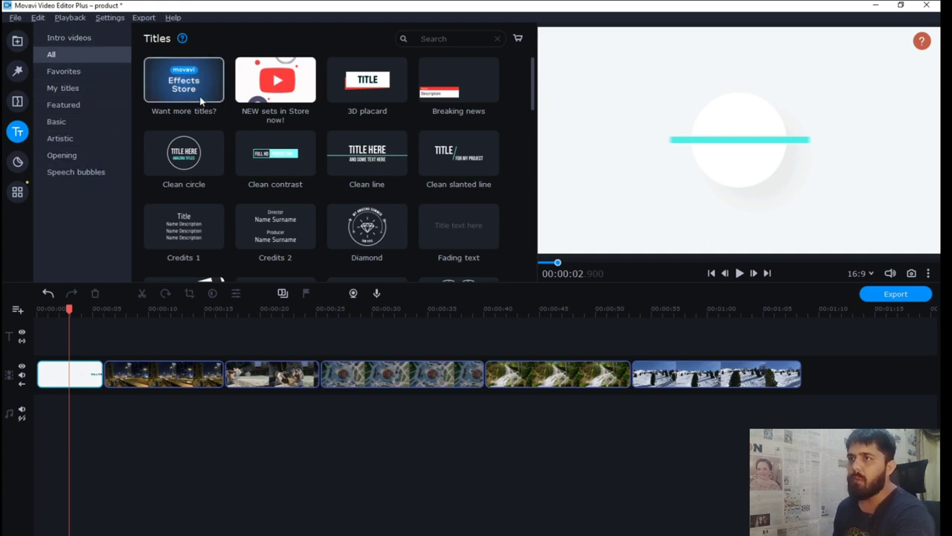
pyautogui.scroll(-2, 206, 98)
pyautogui.scroll(-2, 206, 141)
pyautogui.scroll(-3, 207, 163)
pyautogui.scroll(-2, 209, 179)
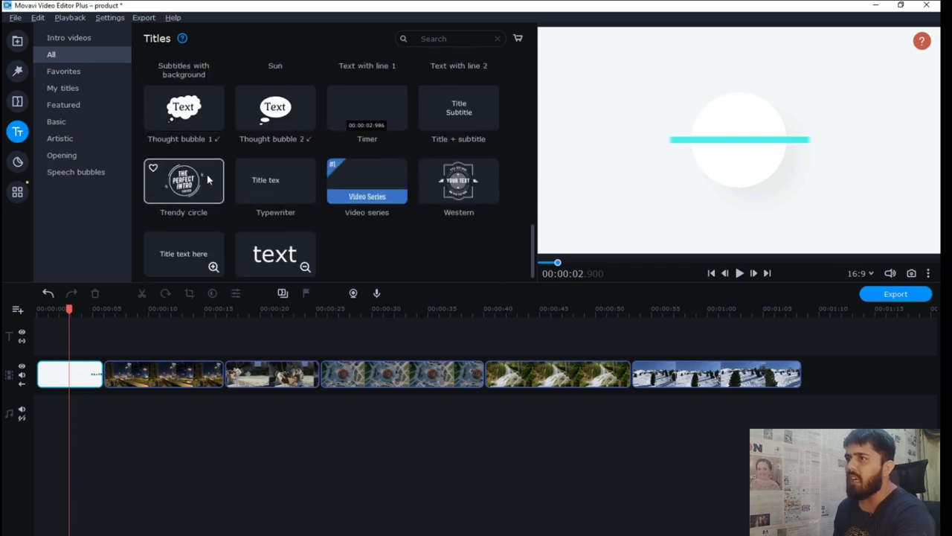
pyautogui.scroll(-1, 208, 179)
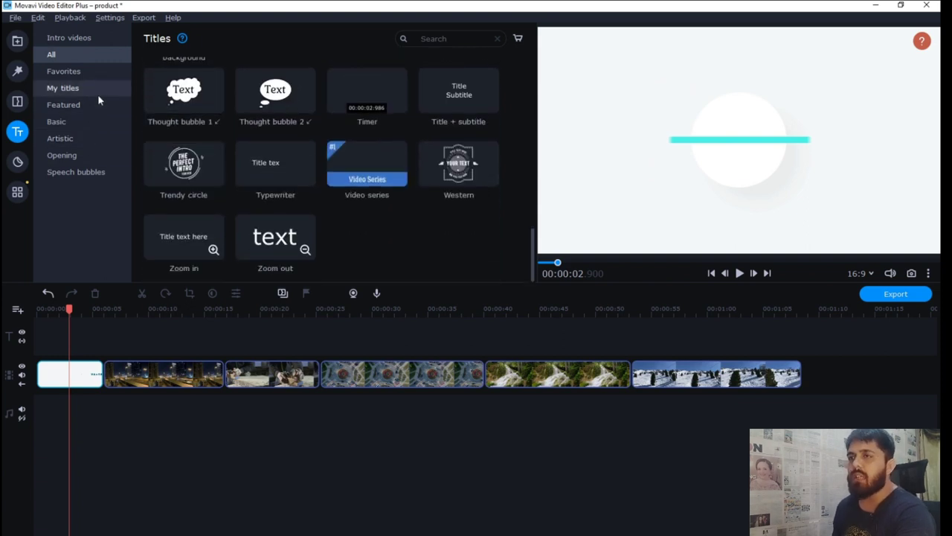
# Check Favorites and the empty My titles collection, then start saving the intro as Neat_01
pyautogui.click(85, 73)
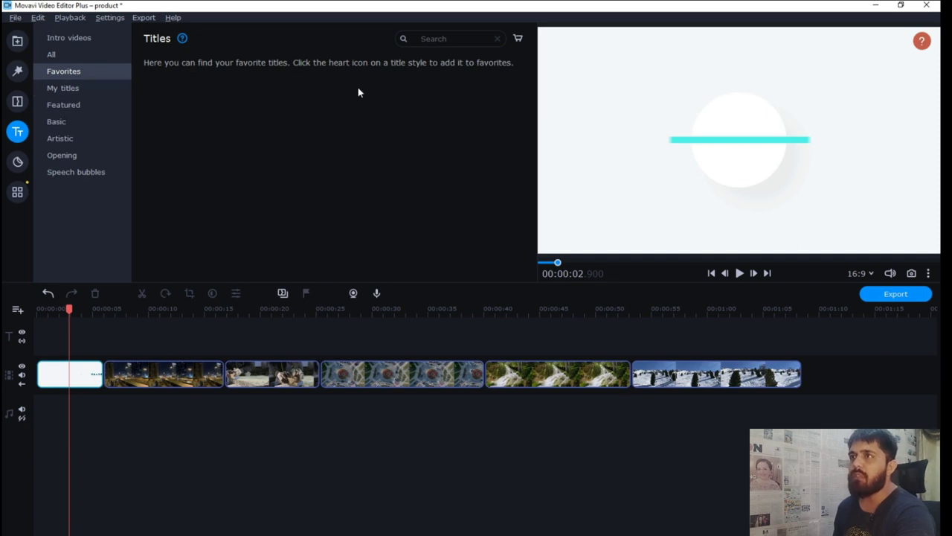
pyautogui.click(83, 95)
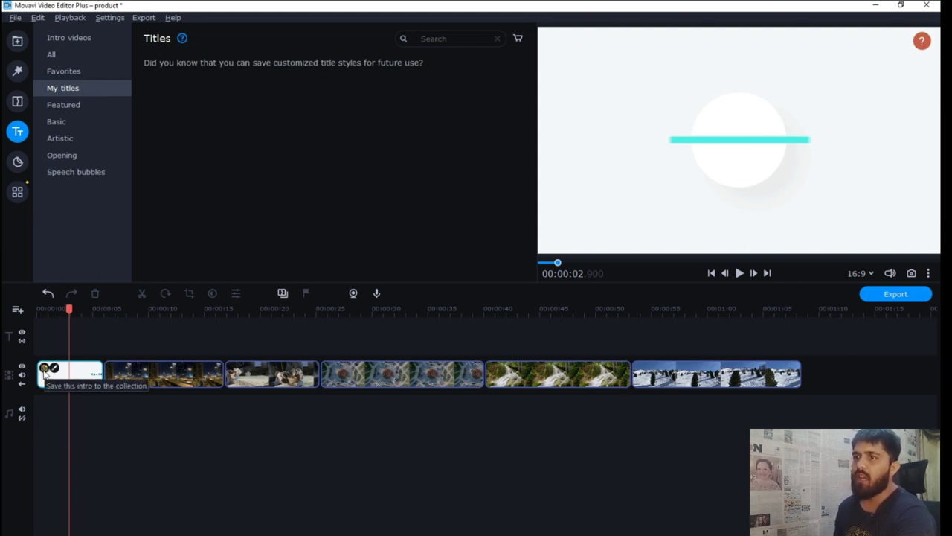
pyautogui.click(44, 369)
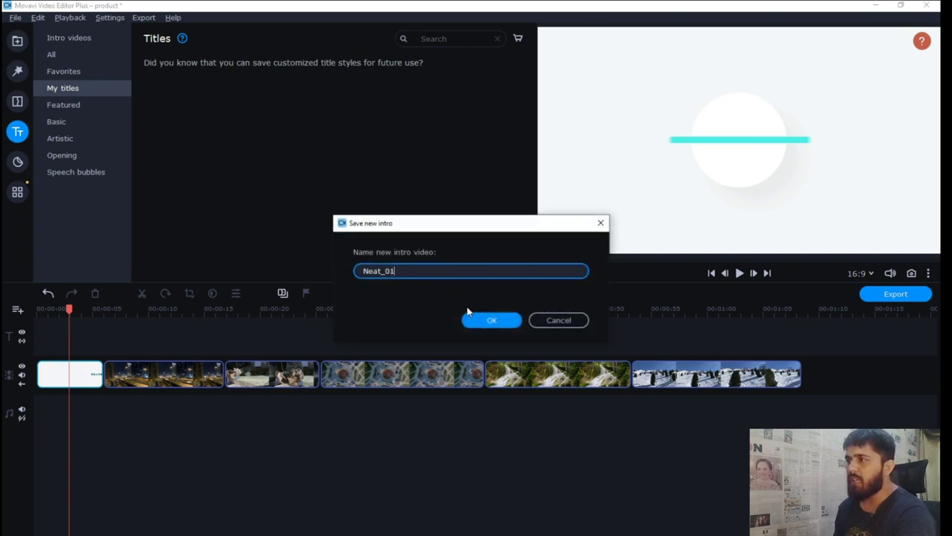
pyautogui.click(548, 318)
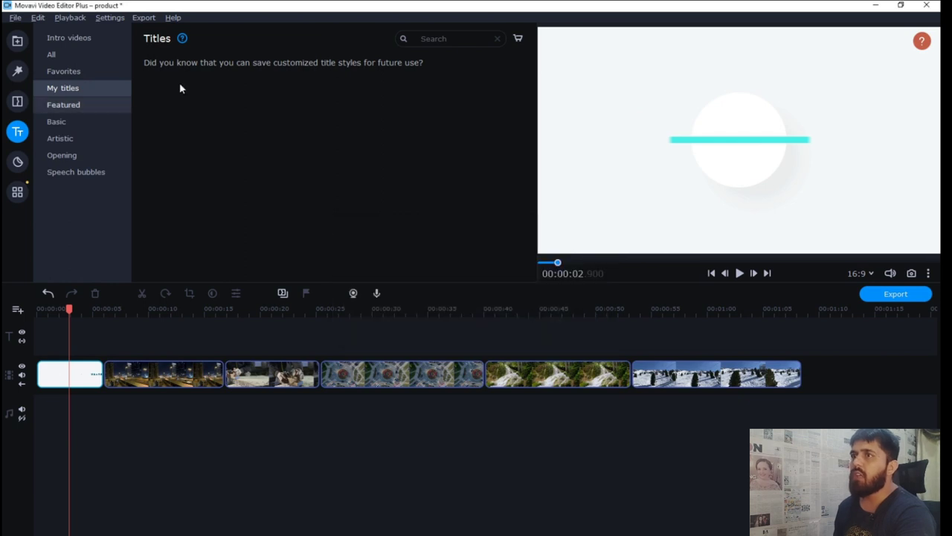
# Preview the Featured titles Diamond, Studio and Text with line 2
pyautogui.click(88, 110)
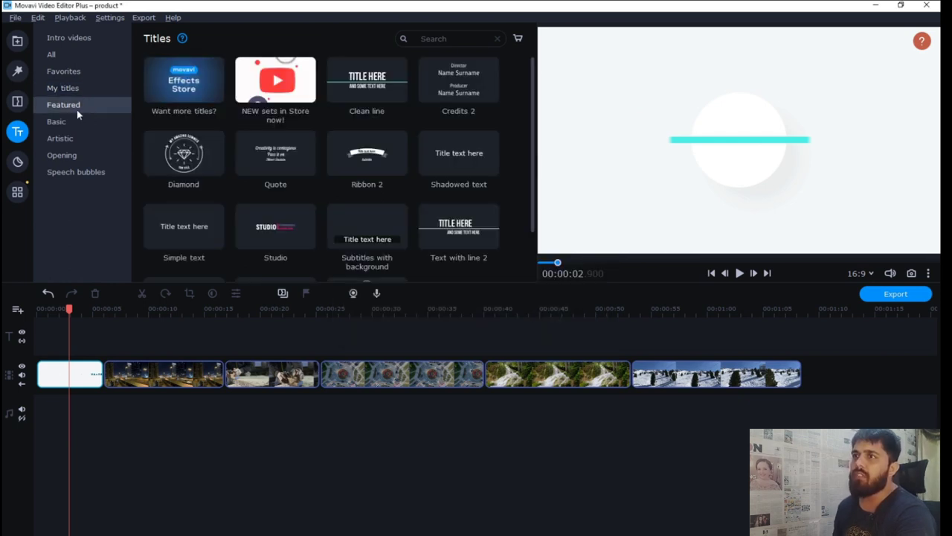
pyautogui.scroll(-1, 353, 167)
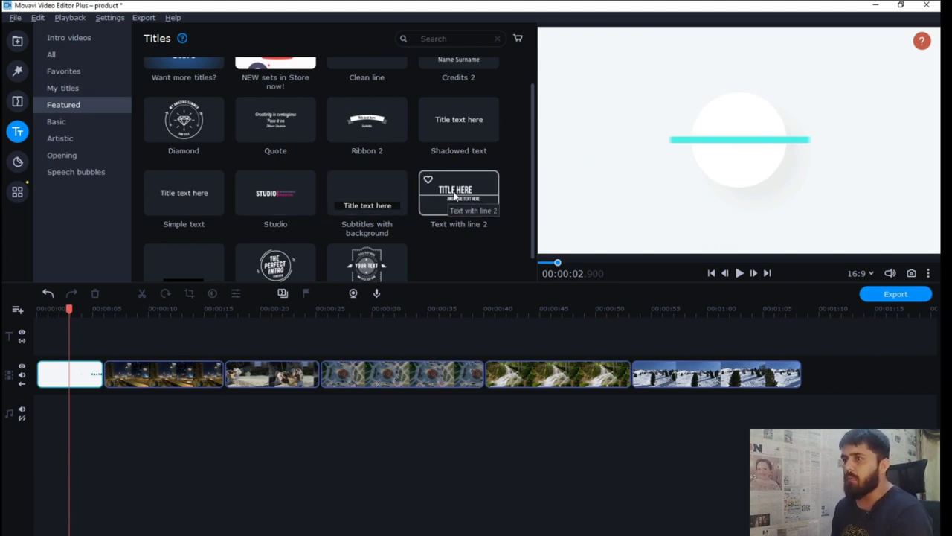
pyautogui.click(190, 118)
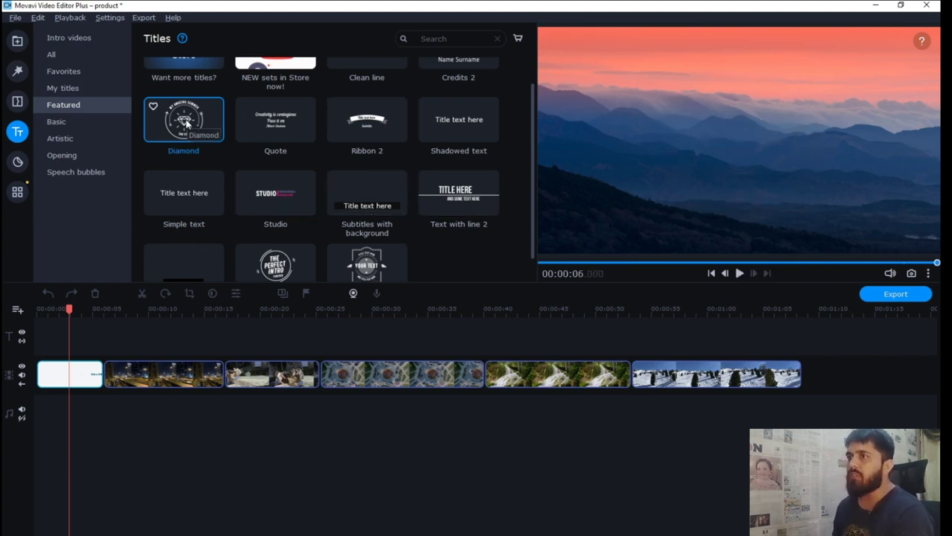
pyautogui.click(275, 177)
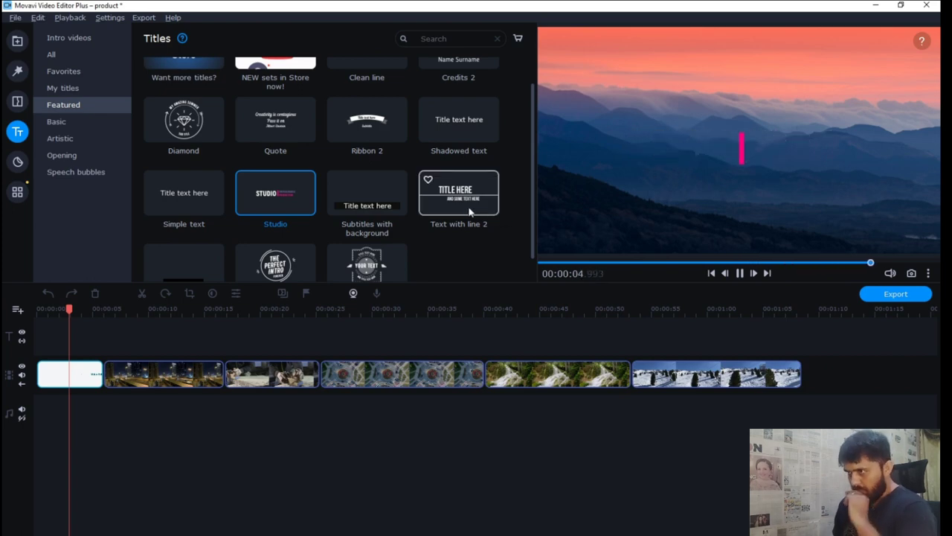
pyautogui.scroll(1, 467, 179)
pyautogui.scroll(-2, 476, 179)
pyautogui.click(453, 166)
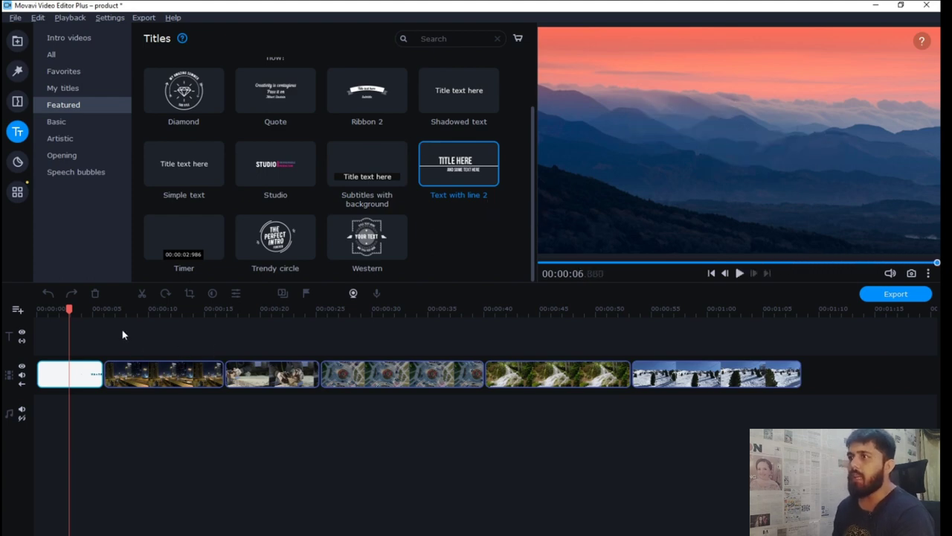
# Move the playhead to about 00:00:05.750, preview the Basic Credits 1 title, then list the Artistic styles
pyautogui.click(101, 312)
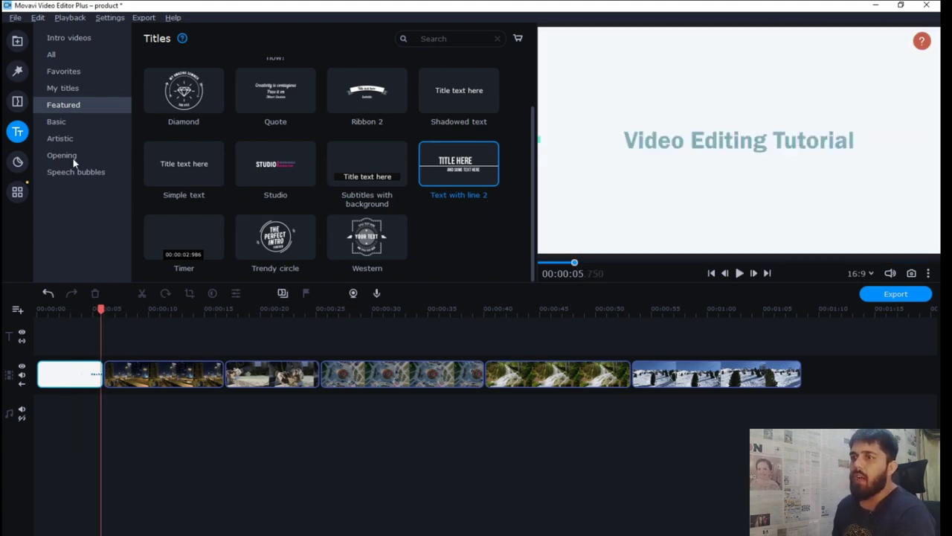
pyautogui.click(61, 121)
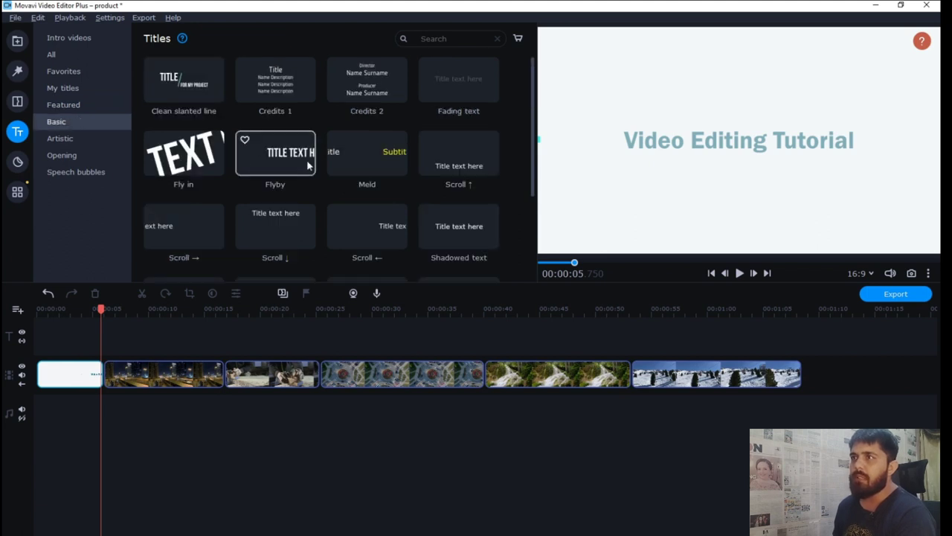
pyautogui.scroll(-1, 373, 166)
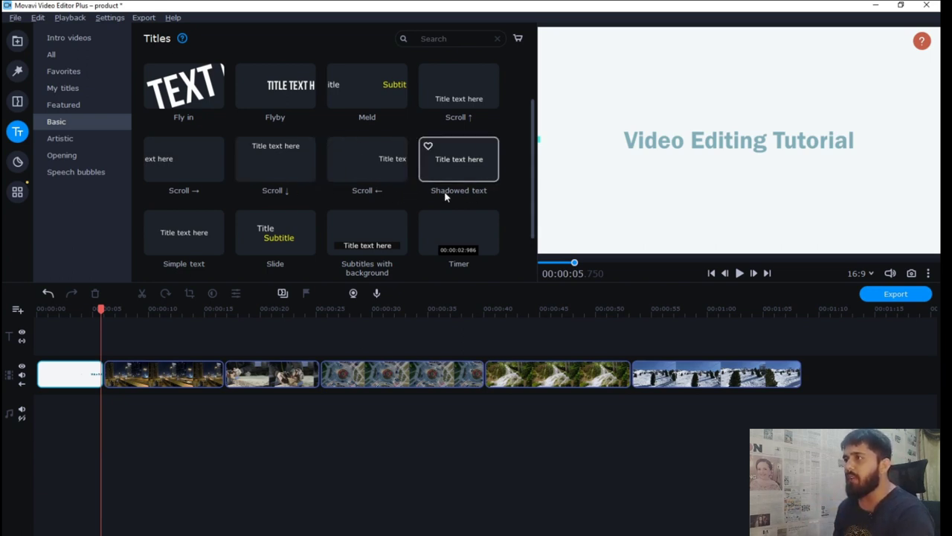
pyautogui.scroll(1, 405, 177)
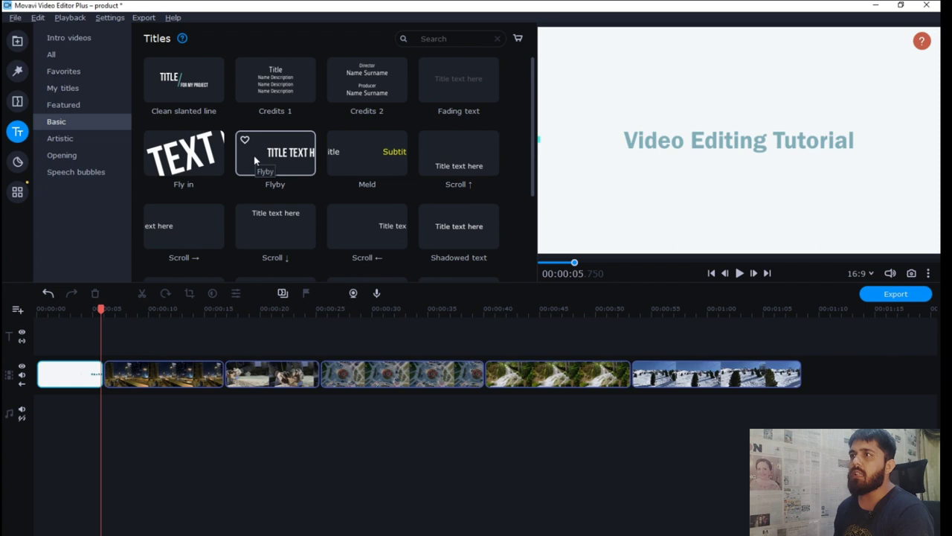
pyautogui.click(283, 87)
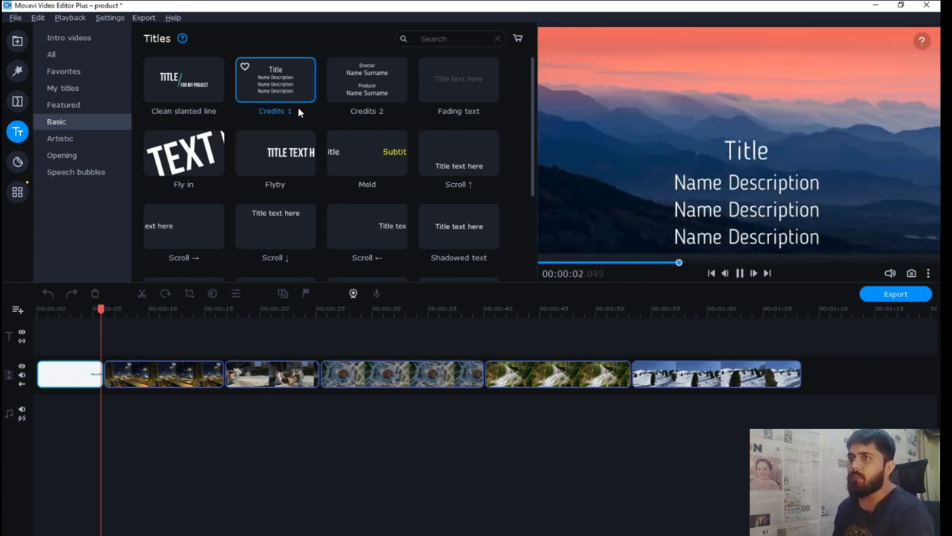
pyautogui.click(78, 141)
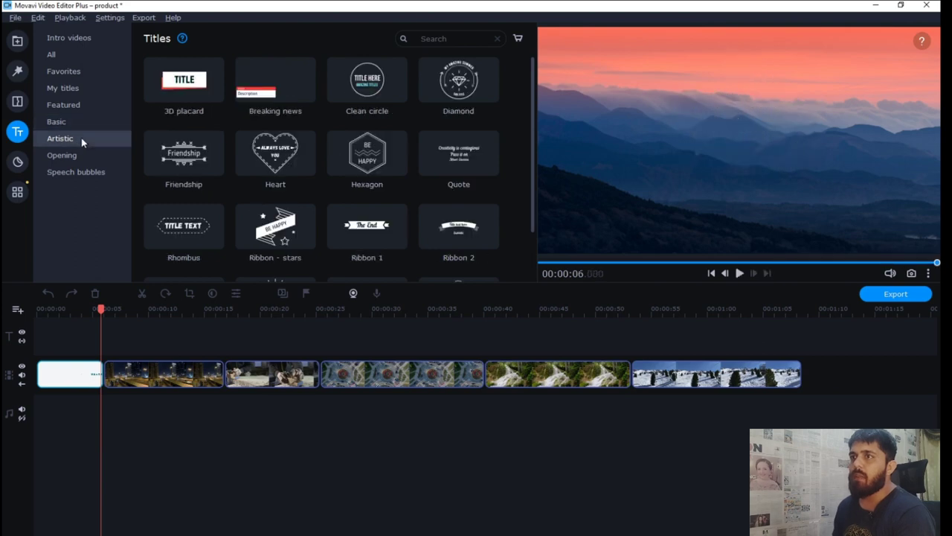
# Preview the Artistic titles Heart, 3D placard, Breaking news and Clean circle
pyautogui.scroll(-1, 337, 186)
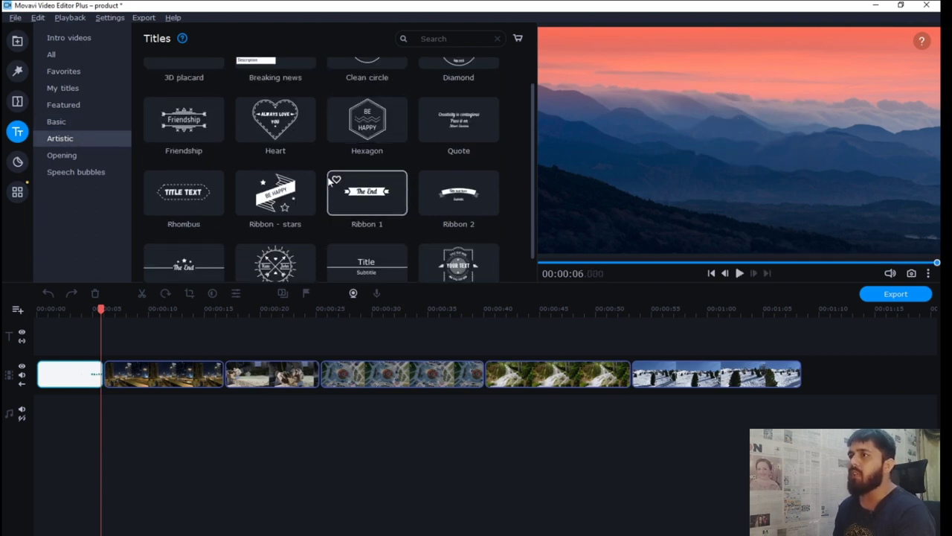
pyautogui.scroll(-1, 331, 182)
pyautogui.scroll(1, 305, 215)
pyautogui.scroll(1, 320, 156)
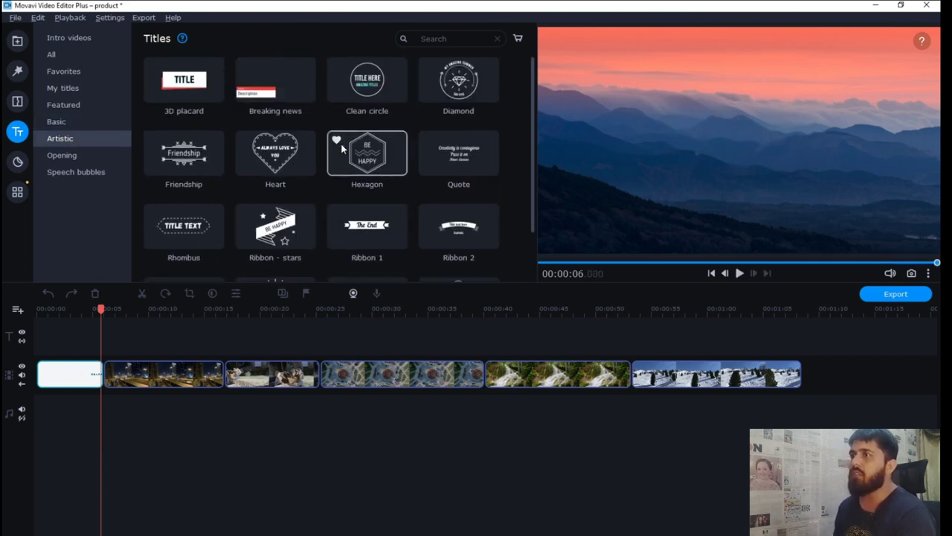
pyautogui.click(275, 153)
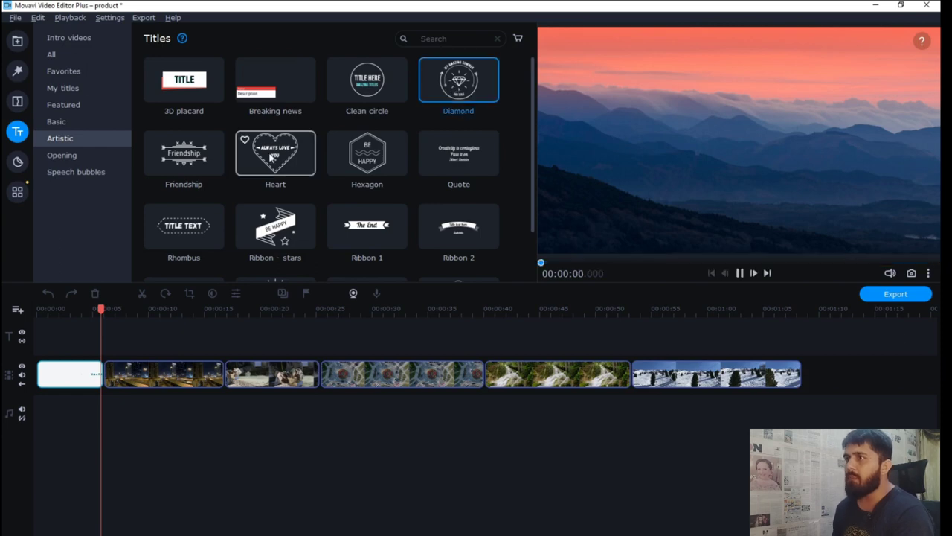
pyautogui.click(182, 89)
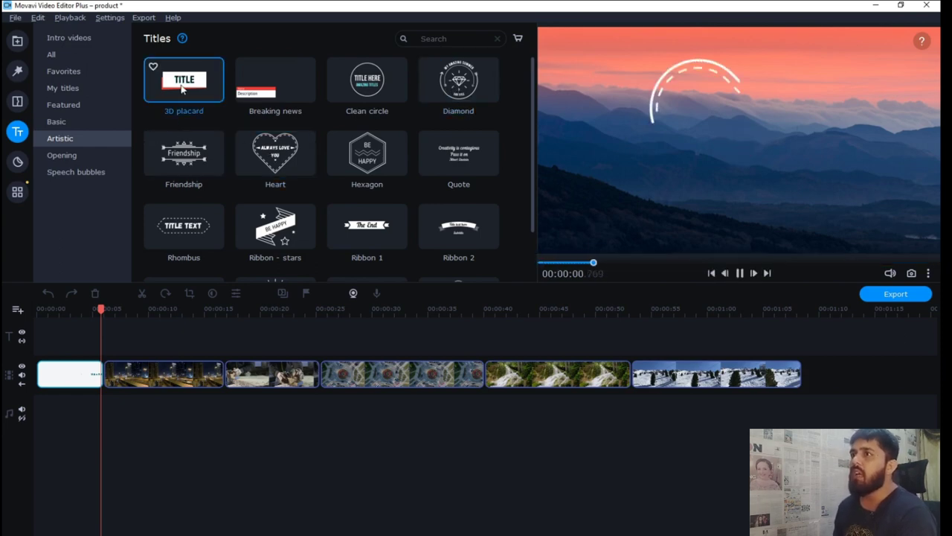
pyautogui.click(274, 93)
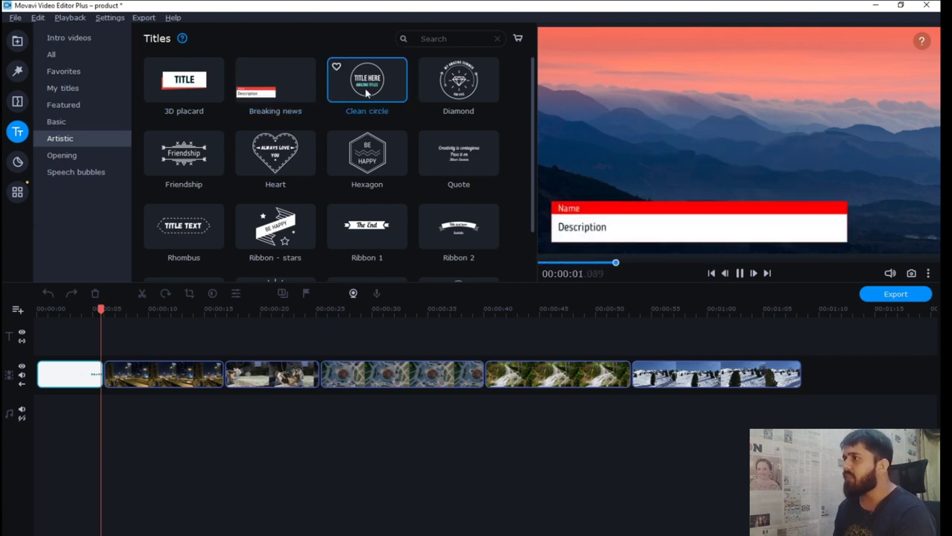
pyautogui.scroll(-1, 449, 182)
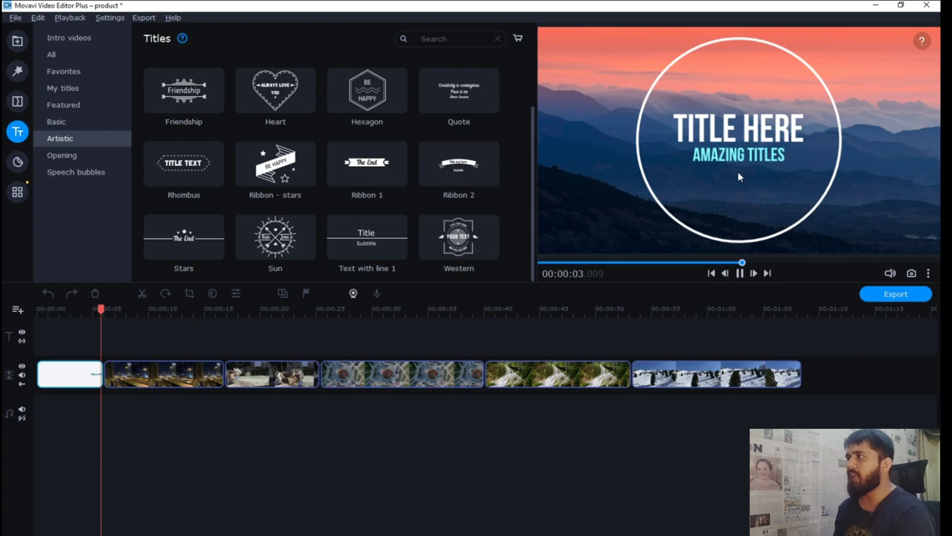
pyautogui.scroll(1, 476, 171)
pyautogui.click(362, 98)
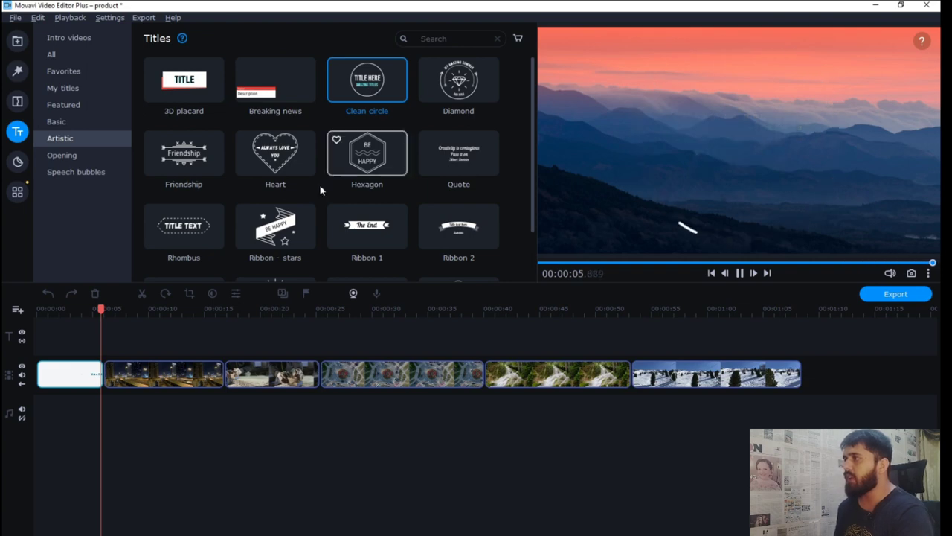
# Browse the Opening and Speech bubbles categories, then go back to Featured titles
pyautogui.click(71, 156)
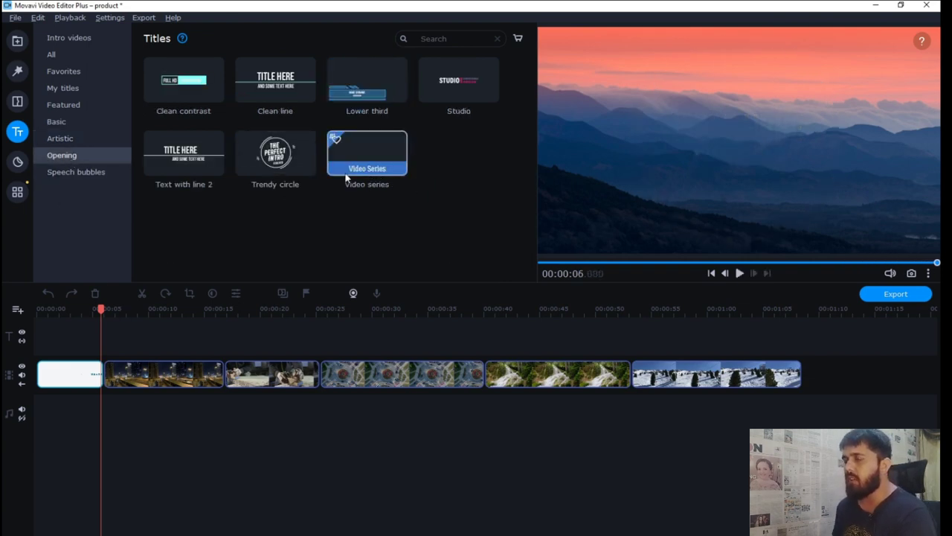
pyautogui.click(70, 174)
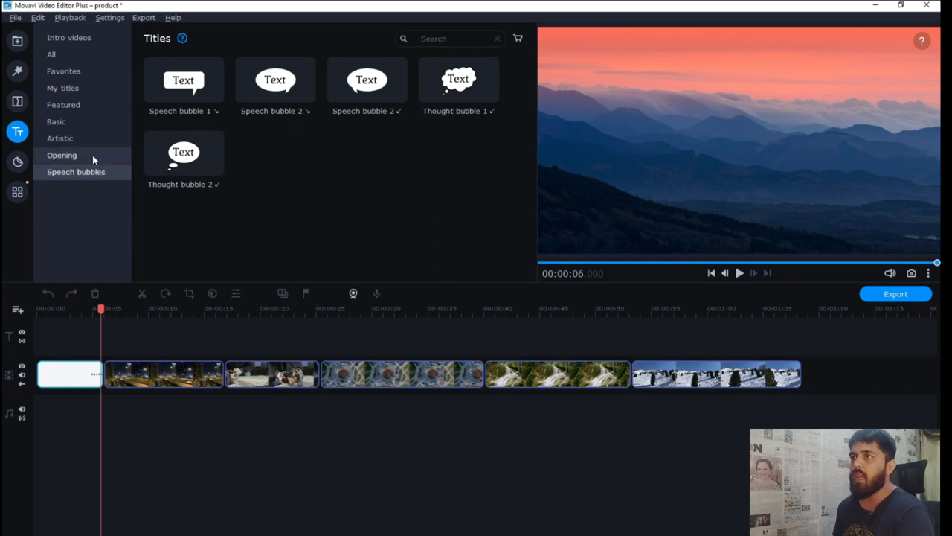
pyautogui.click(75, 105)
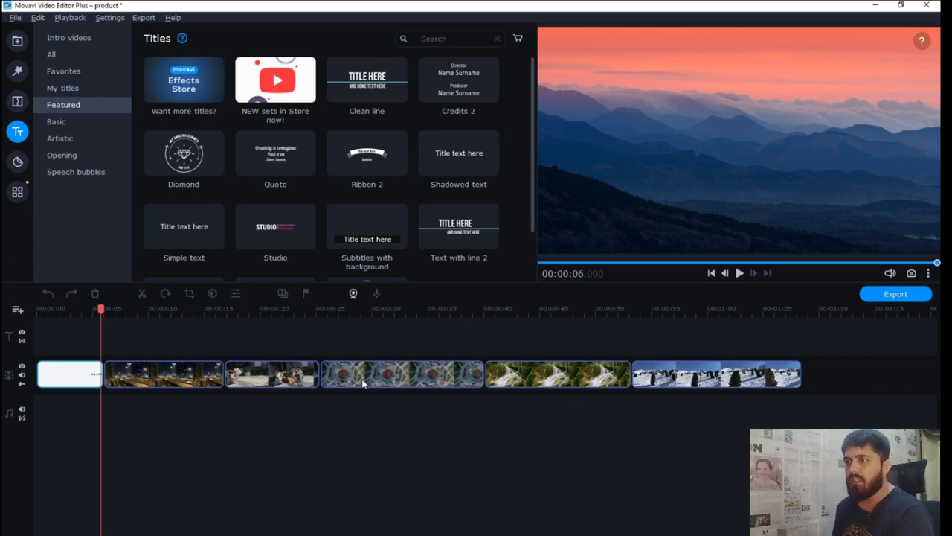
# Drop the Featured Clean line title onto the track above the night-city clip at 00:00:06.250
pyautogui.click(141, 371)
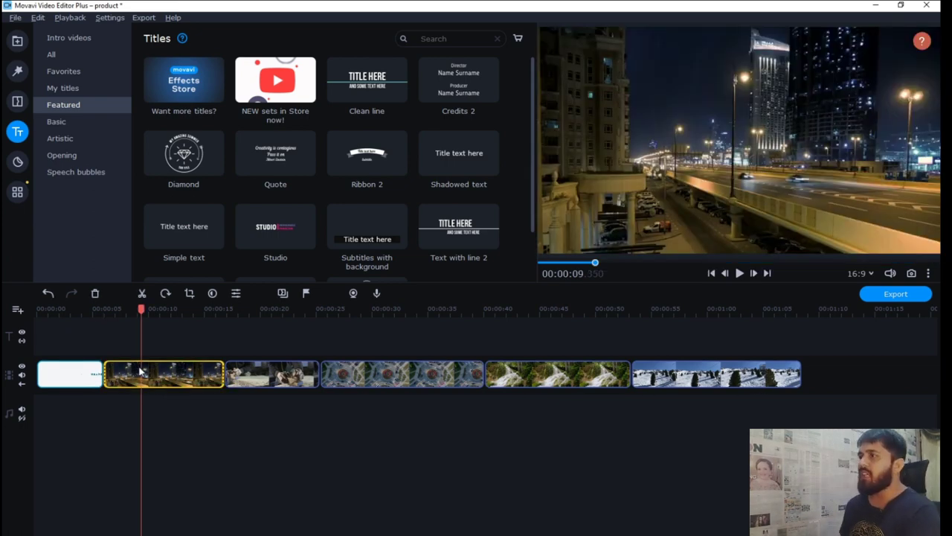
pyautogui.moveTo(141, 310); pyautogui.dragTo(107, 322)
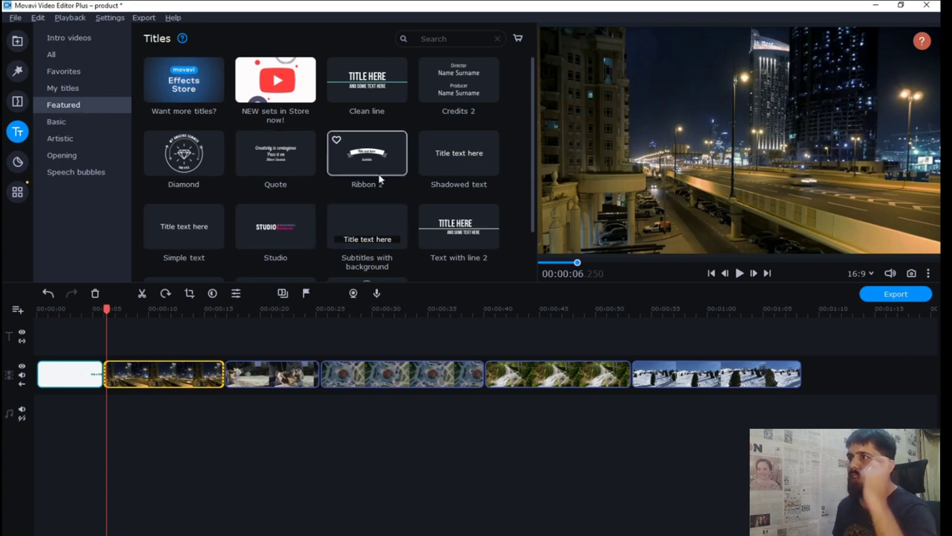
pyautogui.scroll(-1, 375, 171)
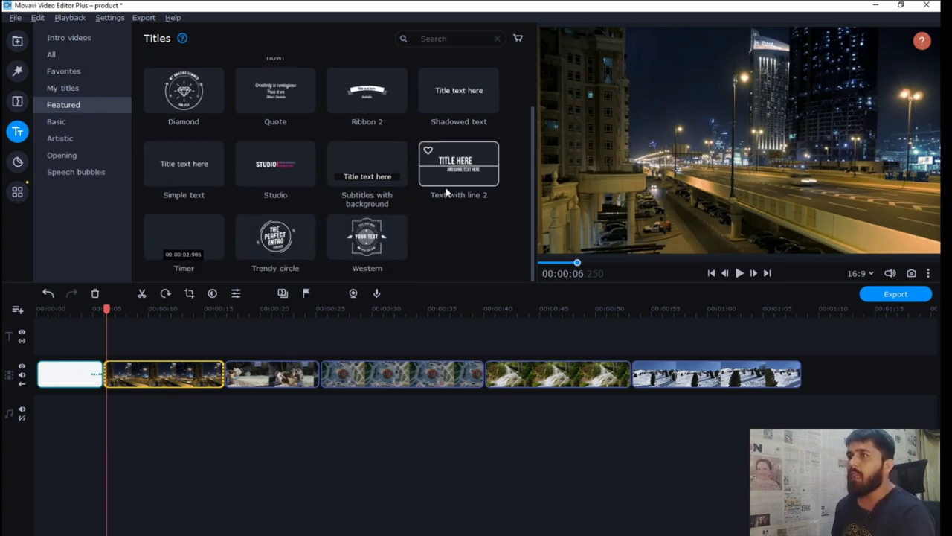
pyautogui.scroll(1, 447, 192)
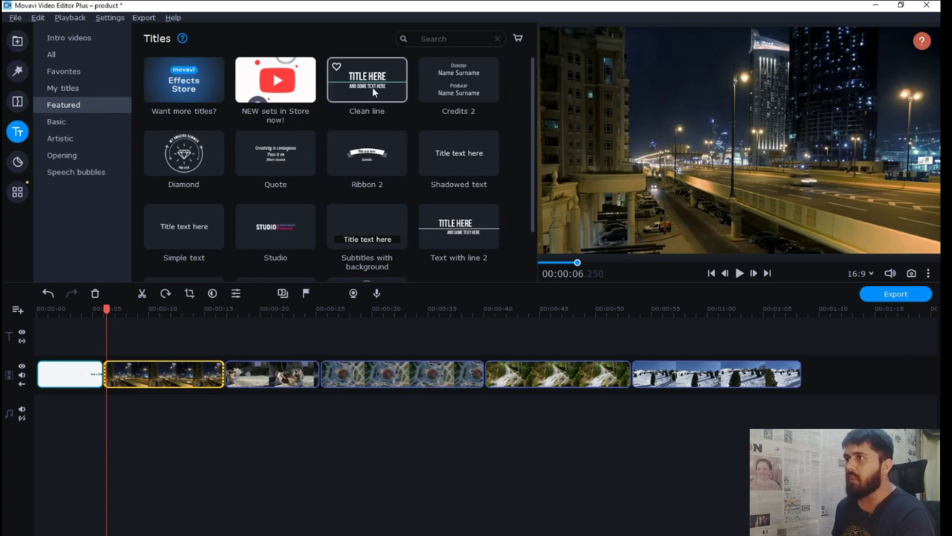
pyautogui.moveTo(376, 81); pyautogui.dragTo(109, 341)
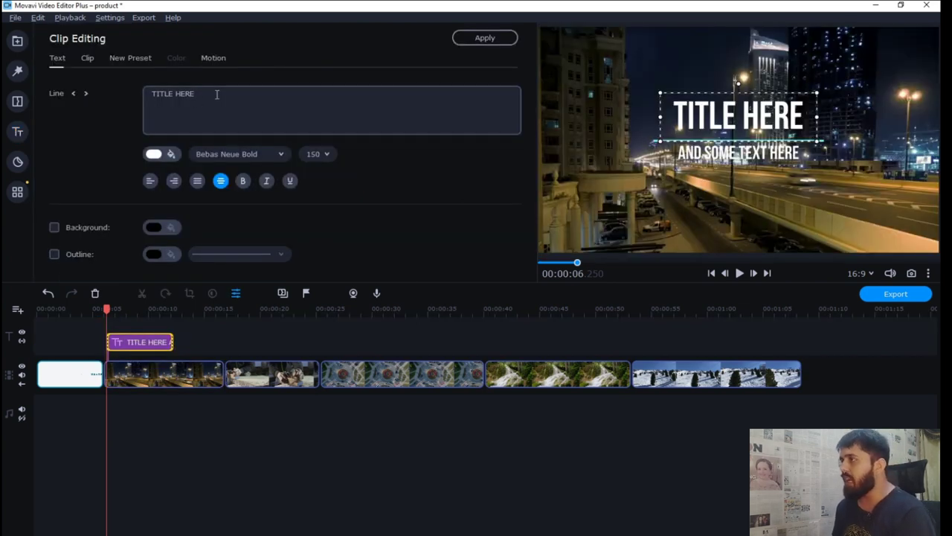
pyautogui.click(262, 107)
# Replace TITLE HERE with 'Video' and the second line's text with 'Number 1'
pyautogui.hotkey('ctrl', 'a')
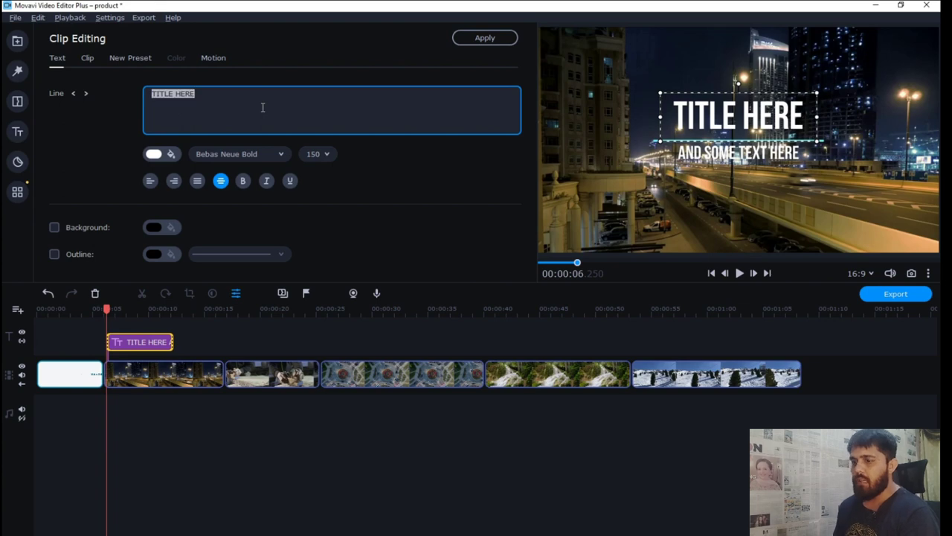
pyautogui.write('Video')
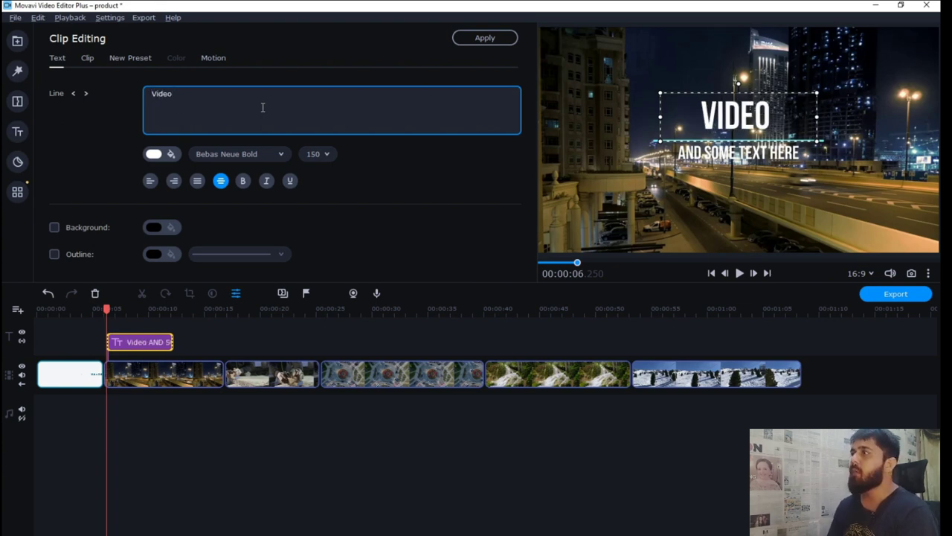
pyautogui.click(735, 154)
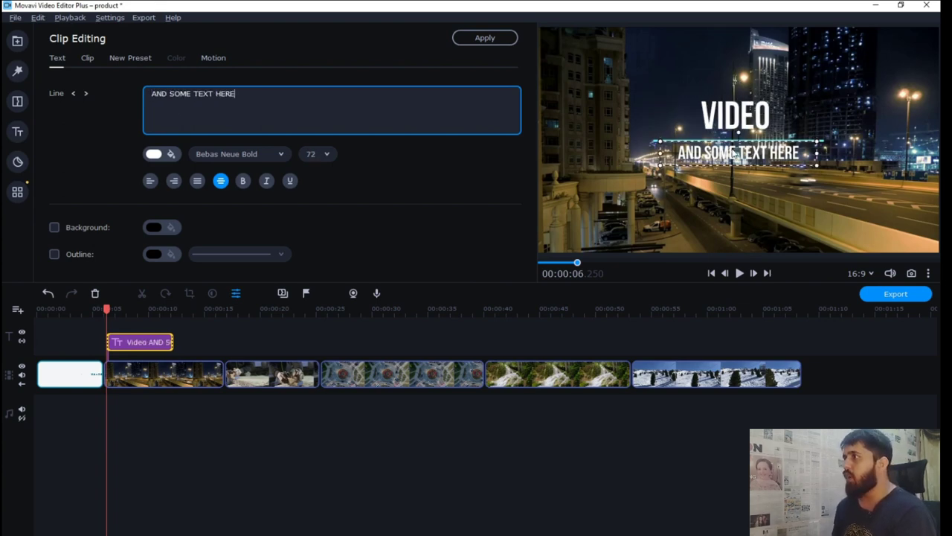
pyautogui.hotkey('ctrl', 'a')
pyautogui.write('Nyu')
pyautogui.press('BackSpace')
pyautogui.write('mber 1')
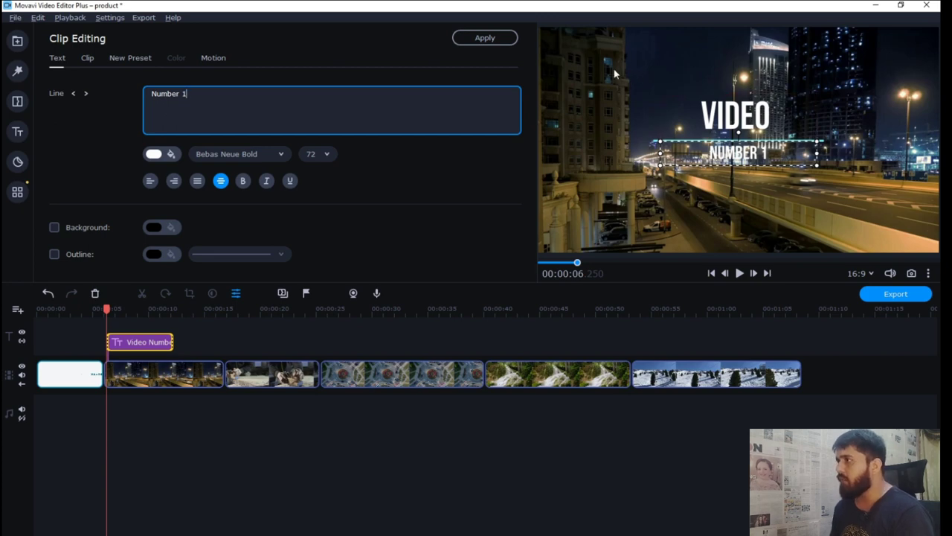
pyautogui.click(590, 67)
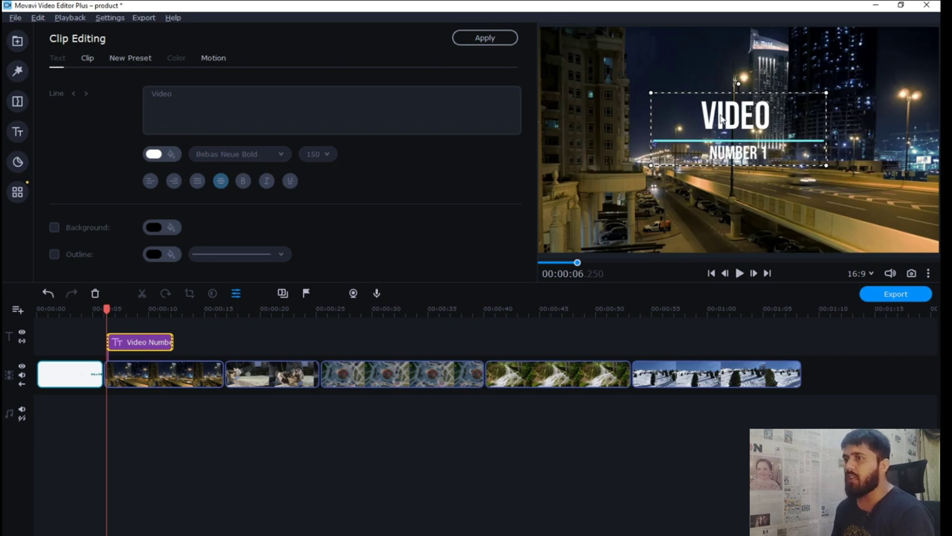
# Scale the VIDEO NUMBER 1 title down into the frame's upper-left corner and play it back
pyautogui.moveTo(720, 117); pyautogui.dragTo(633, 59)
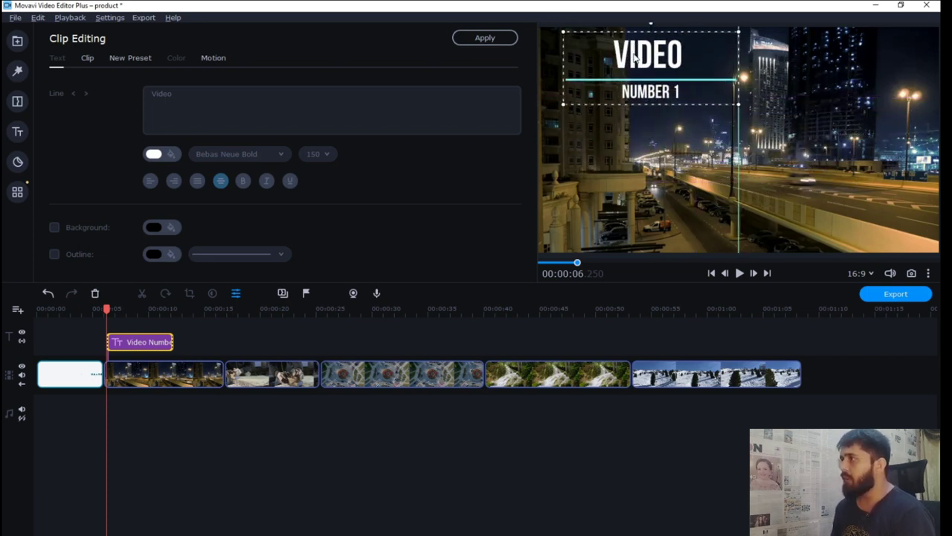
pyautogui.moveTo(633, 58); pyautogui.dragTo(622, 57)
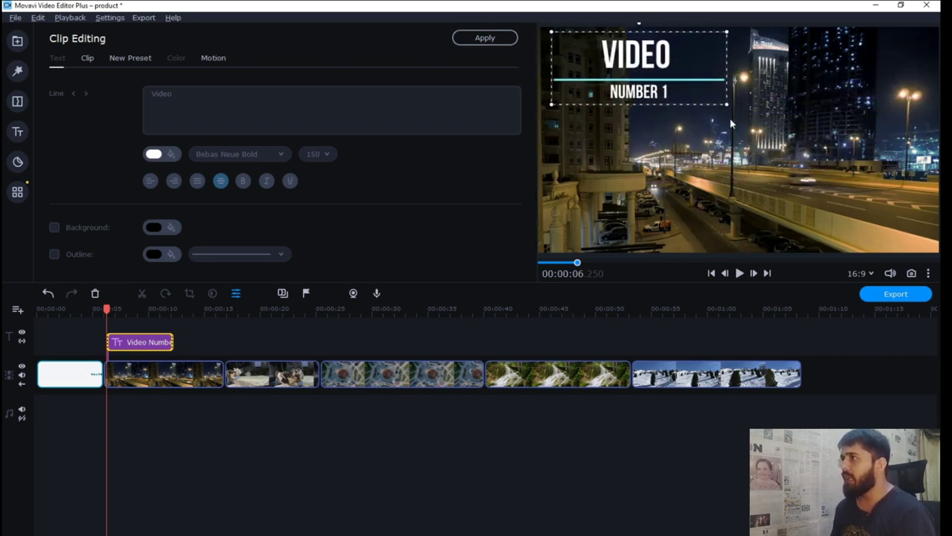
pyautogui.moveTo(724, 106); pyautogui.dragTo(657, 77)
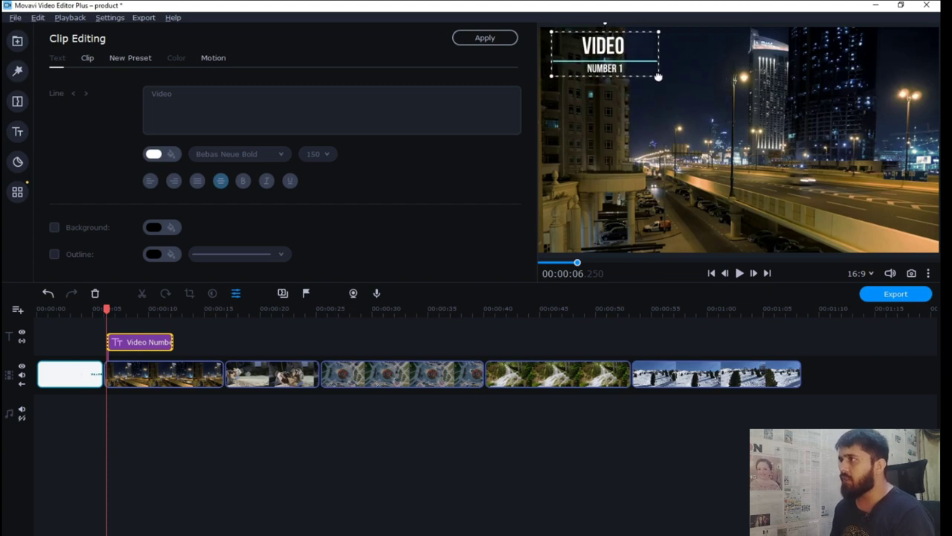
pyautogui.moveTo(608, 49); pyautogui.dragTo(609, 59)
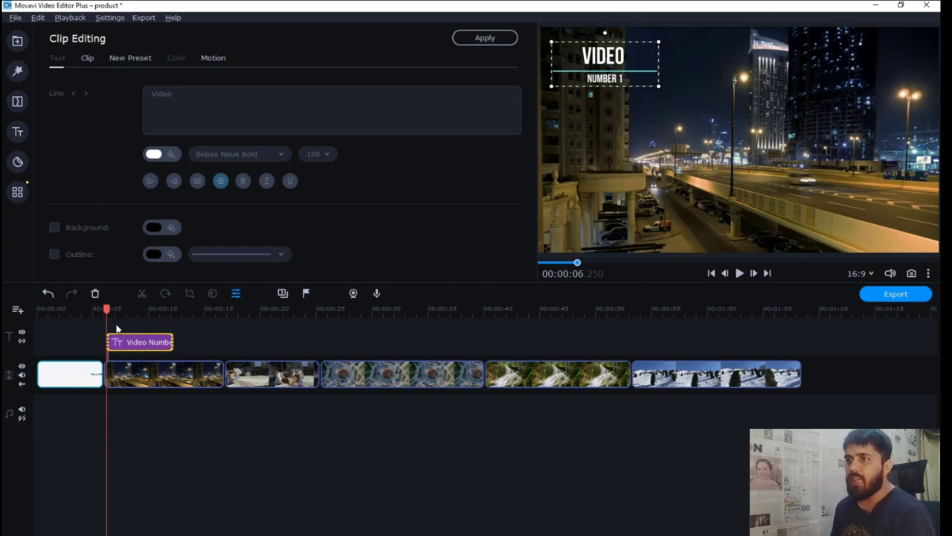
pyautogui.press('space')
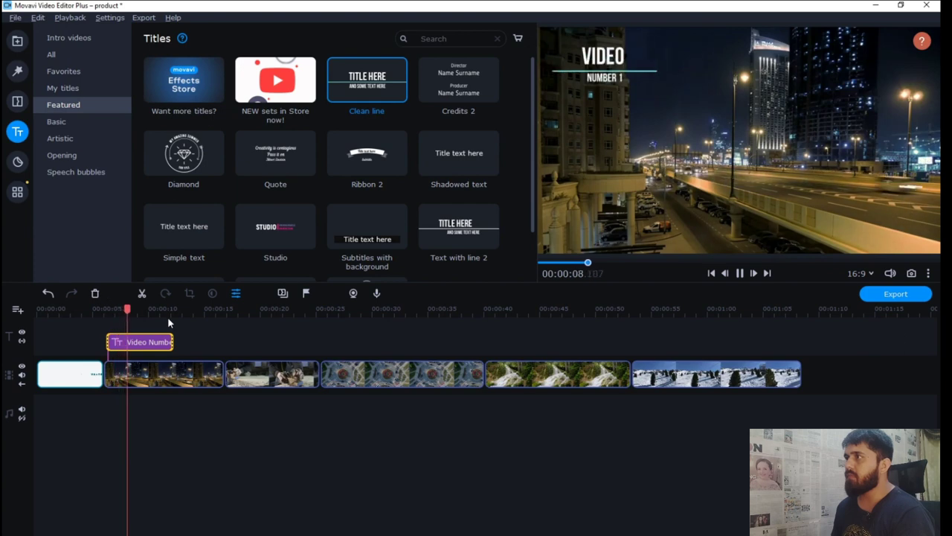
# Place the Basic Fading text title on the track above the second, woodworking clip
pyautogui.click(57, 121)
pyautogui.scroll(-1, 453, 171)
pyautogui.scroll(1, 424, 190)
pyautogui.scroll(-2, 195, 190)
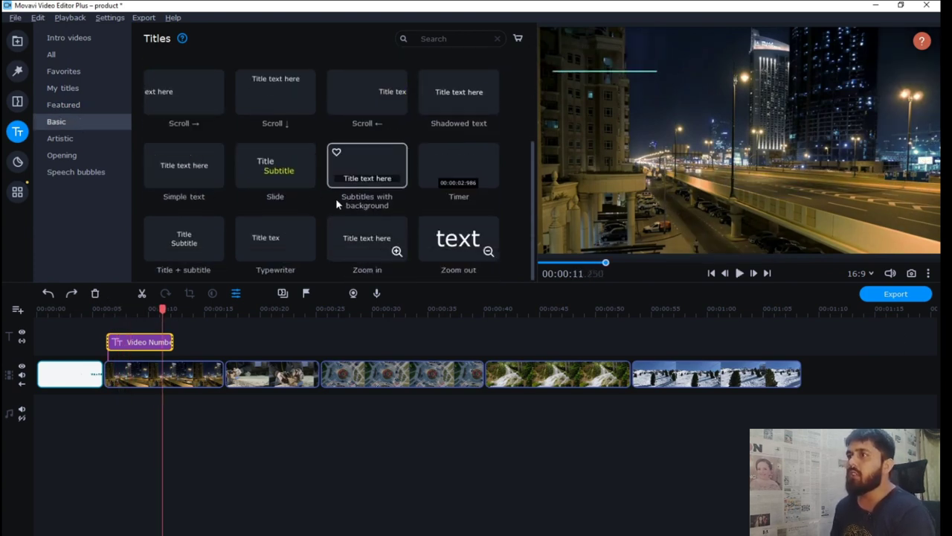
pyautogui.scroll(1, 281, 185)
pyautogui.scroll(3, 277, 164)
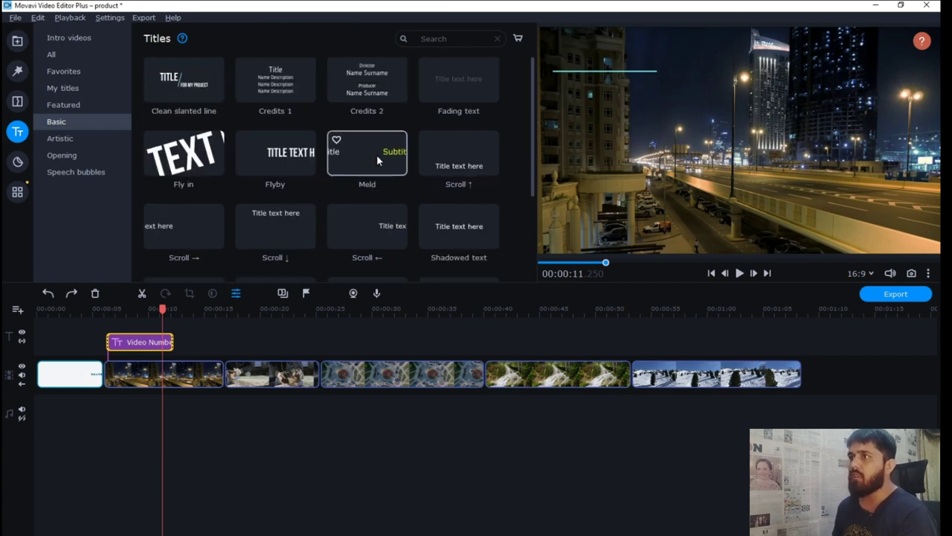
pyautogui.scroll(-3, 273, 223)
pyautogui.scroll(-1, 454, 238)
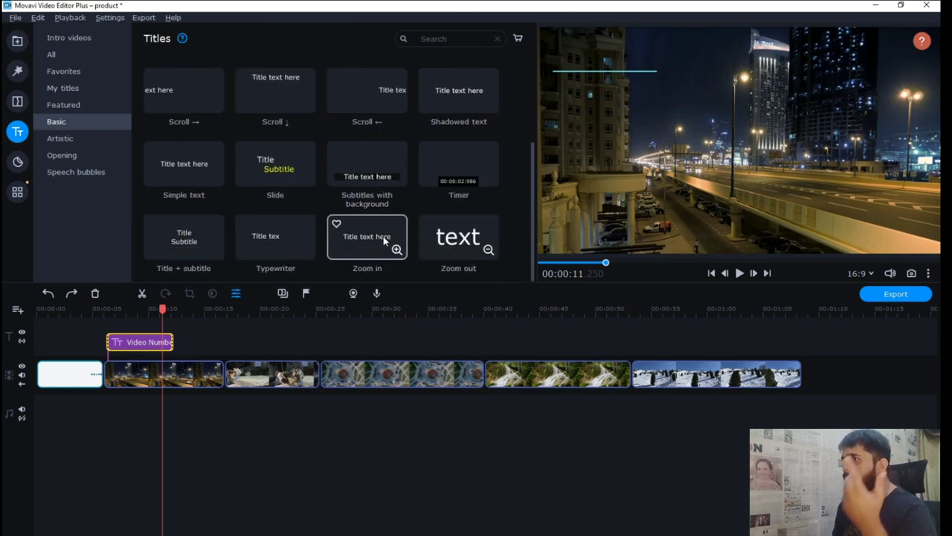
pyautogui.scroll(2, 364, 230)
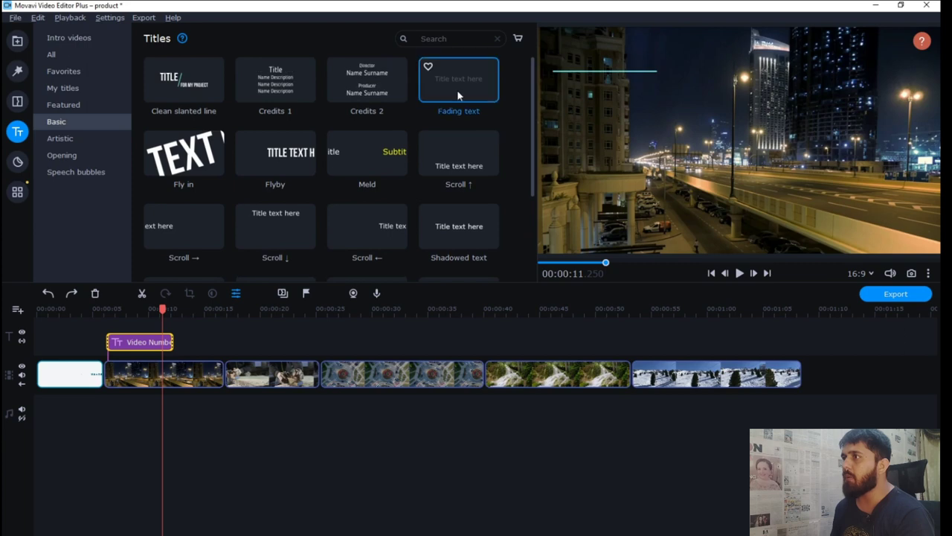
pyautogui.click(457, 91)
pyautogui.moveTo(456, 89)
pyautogui.mouseDown()
pyautogui.moveTo(256, 341)
pyautogui.moveTo(227, 341)
pyautogui.mouseUp()
# Change the Fading title's text to 'Video Number 2'
pyautogui.click(243, 95)
pyautogui.hotkey('ctrl', 'a')
pyautogui.write('S')
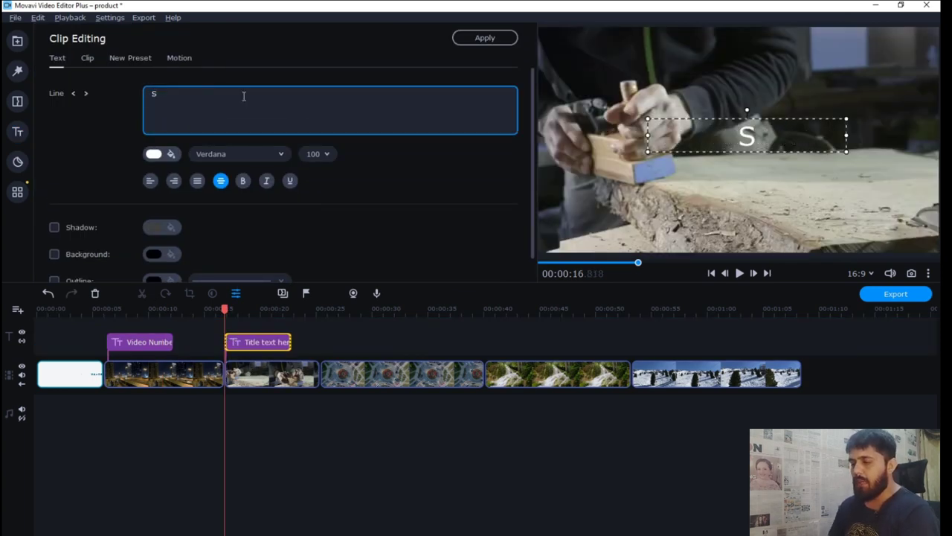
pyautogui.write('d video')
pyautogui.hotkey('ctrl', 'a')
pyautogui.write('Video Number 2')
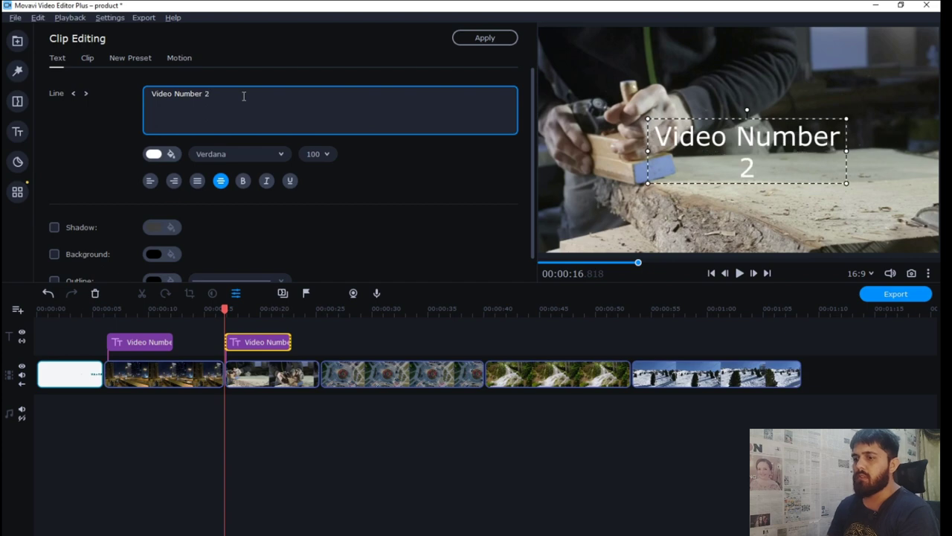
# Set the title in Segoe UI Black on one line in the frame's top-left, then play it back
pyautogui.click(240, 152)
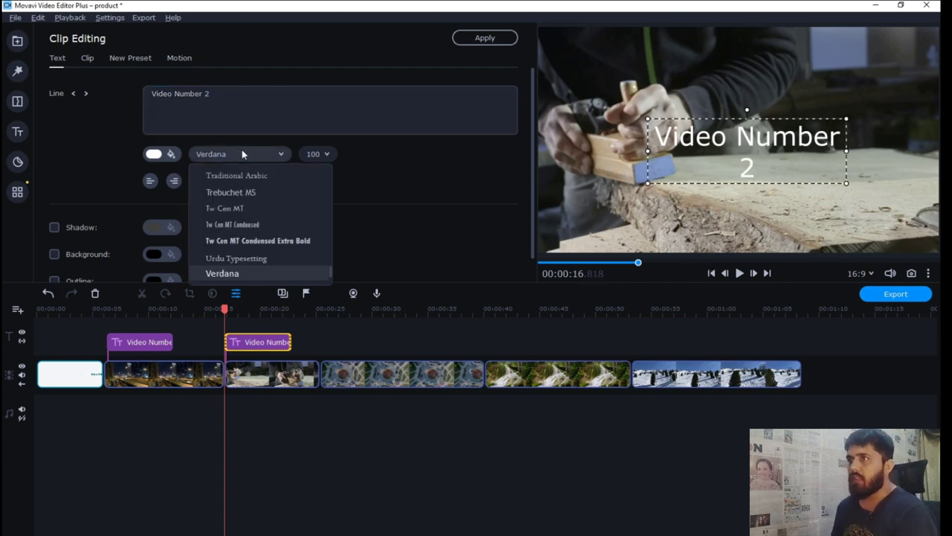
pyautogui.scroll(3, 285, 227)
pyautogui.scroll(3, 263, 223)
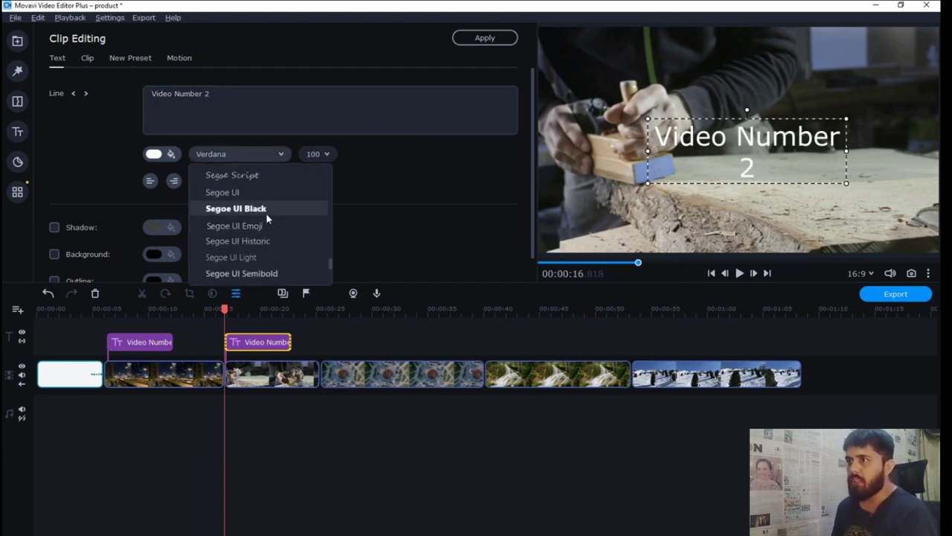
pyautogui.click(266, 213)
pyautogui.moveTo(846, 156)
pyautogui.mouseDown()
pyautogui.moveTo(867, 152)
pyautogui.moveTo(777, 141)
pyautogui.mouseUp()
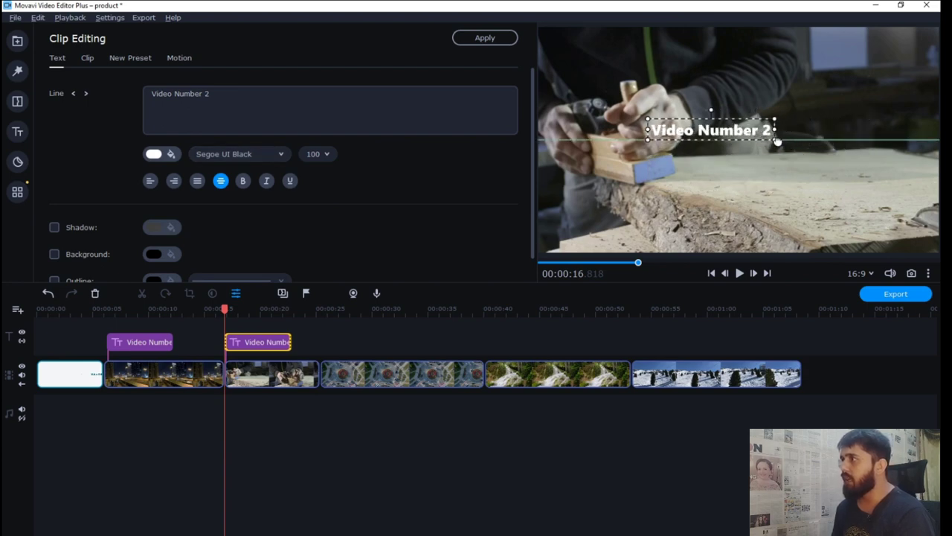
pyautogui.moveTo(716, 131); pyautogui.dragTo(615, 56)
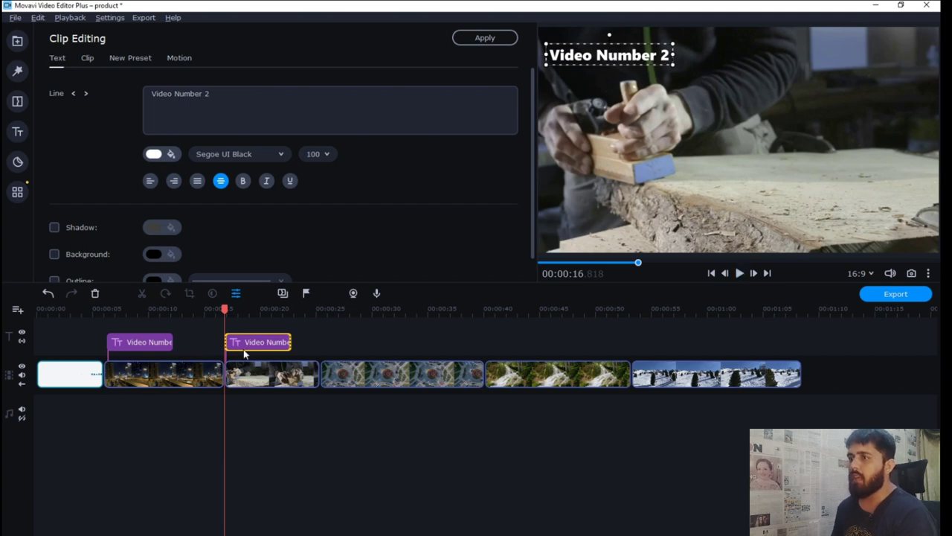
pyautogui.press('space')
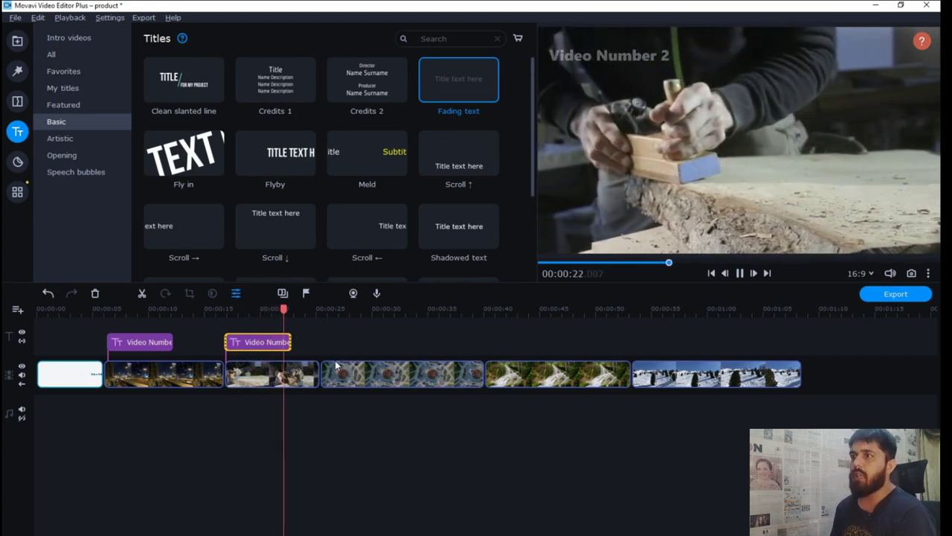
# Pause playback and place the Artistic Friendship title above the third clip
pyautogui.press('space')
pyautogui.click(61, 138)
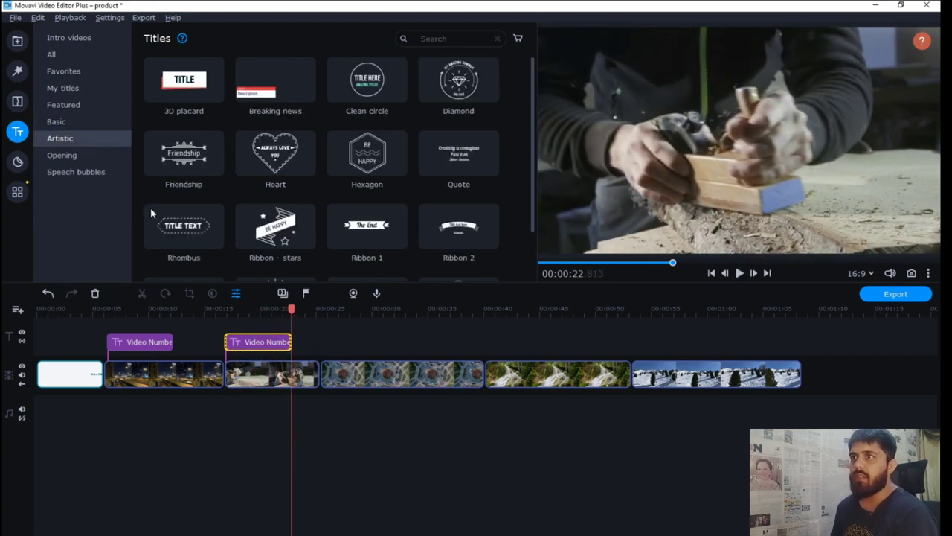
pyautogui.scroll(-1, 367, 164)
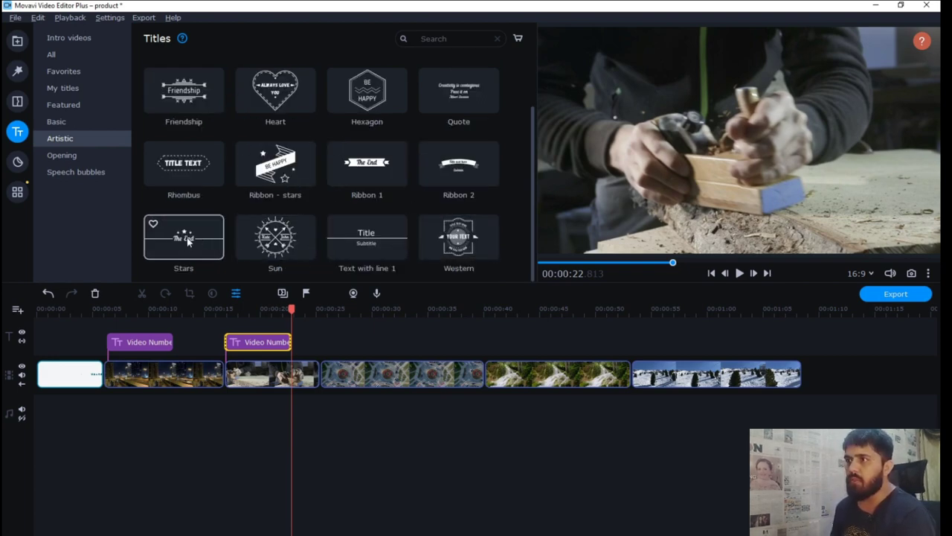
pyautogui.scroll(1, 197, 238)
pyautogui.click(179, 165)
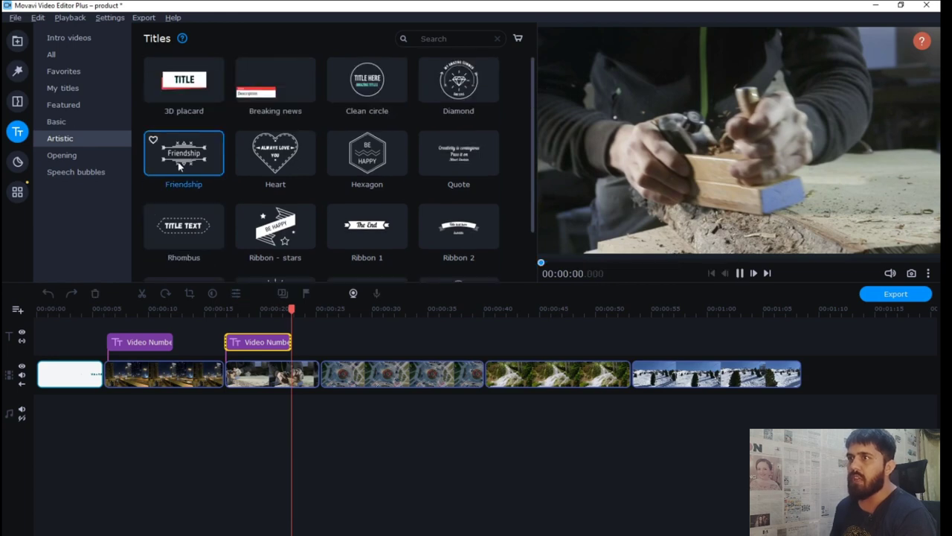
pyautogui.moveTo(179, 165); pyautogui.dragTo(337, 346)
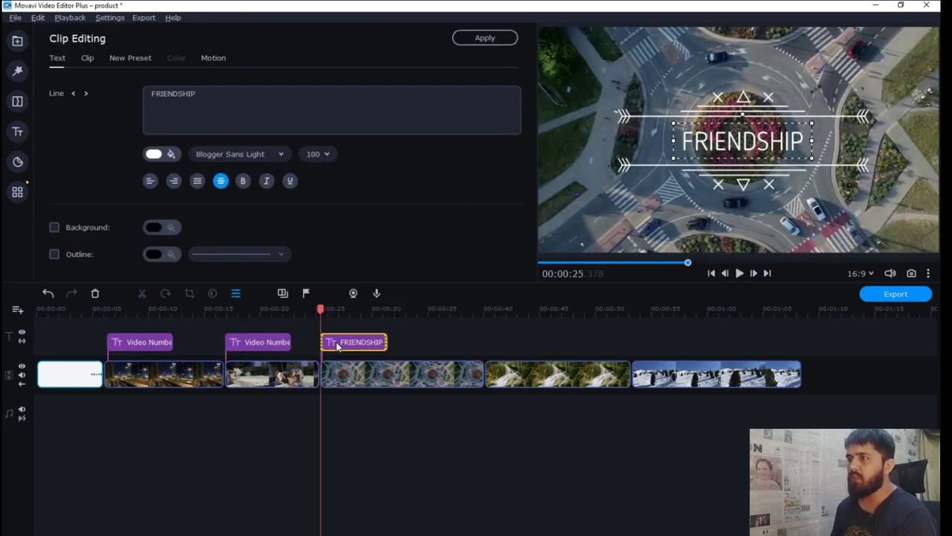
# Replace FRIENDSHIP with 'Video Number 3' in Open Sans ExtraBold
pyautogui.doubleClick(249, 100)
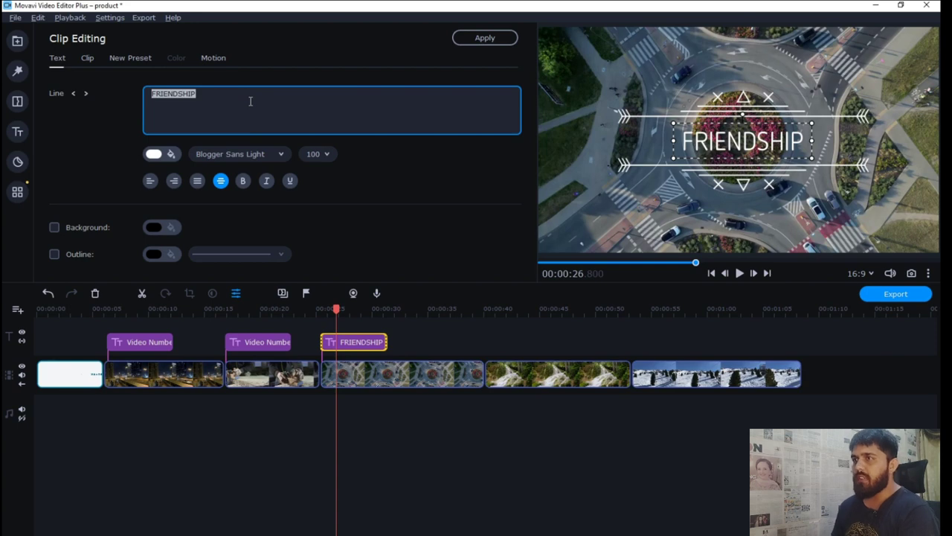
pyautogui.write('Video Number ')
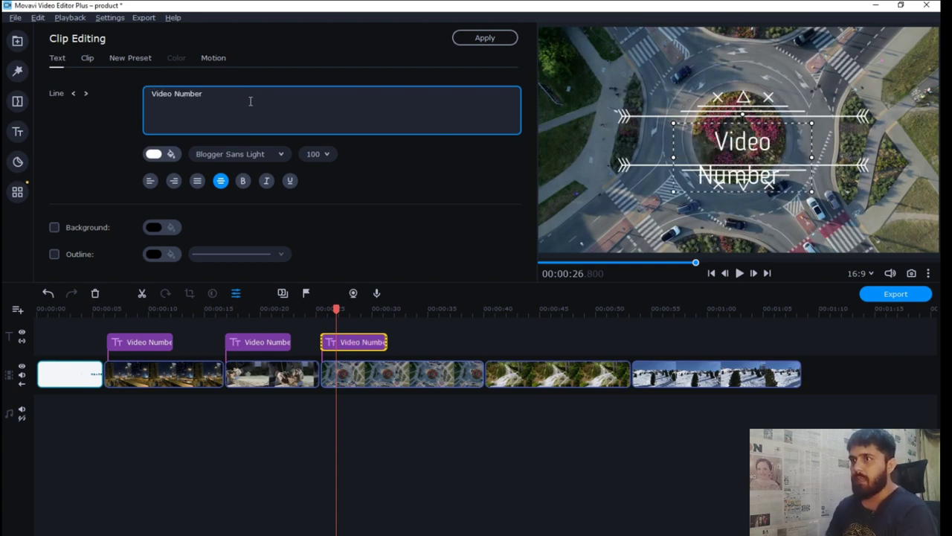
pyautogui.write('3')
pyautogui.click(223, 153)
pyautogui.scroll(2, 240, 212)
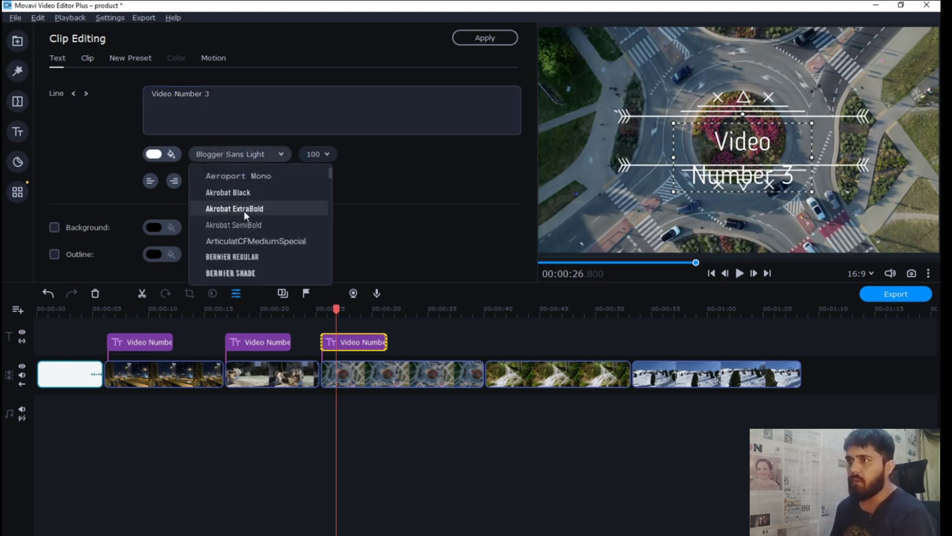
pyautogui.scroll(-5, 246, 212)
pyautogui.scroll(-2, 246, 223)
pyautogui.scroll(2, 256, 216)
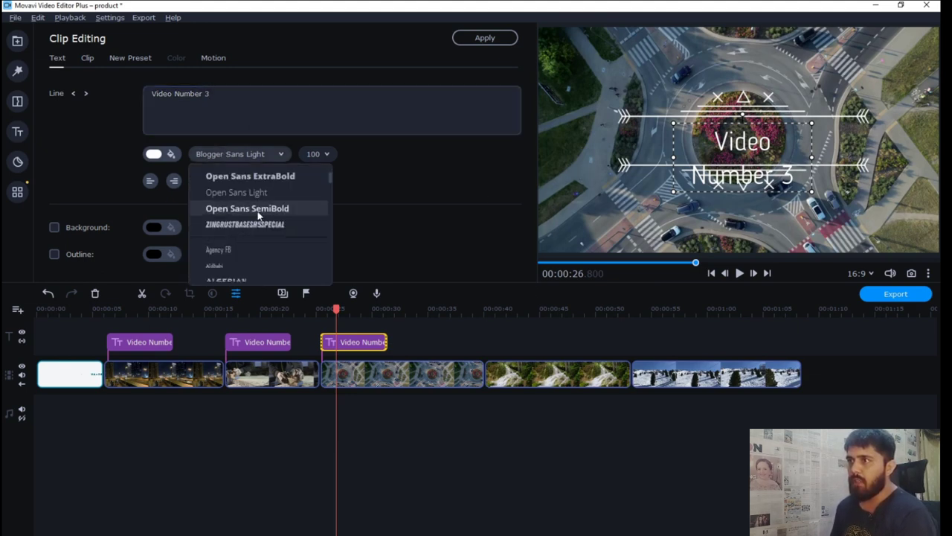
pyautogui.click(267, 177)
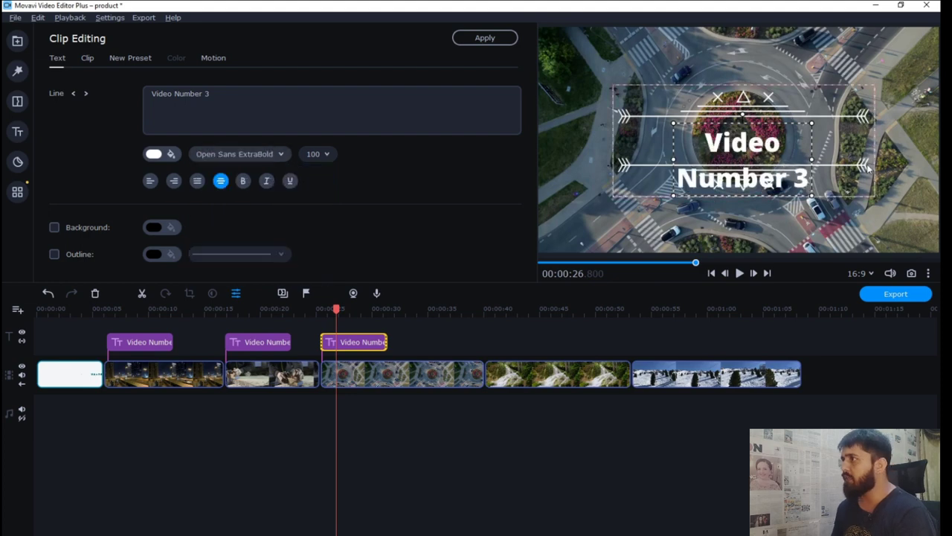
# Widen the text box, shrink the title into the top-left corner, and return to the roundabout clip's start
pyautogui.moveTo(811, 159)
pyautogui.mouseDown()
pyautogui.moveTo(902, 148)
pyautogui.moveTo(816, 143)
pyautogui.mouseUp()
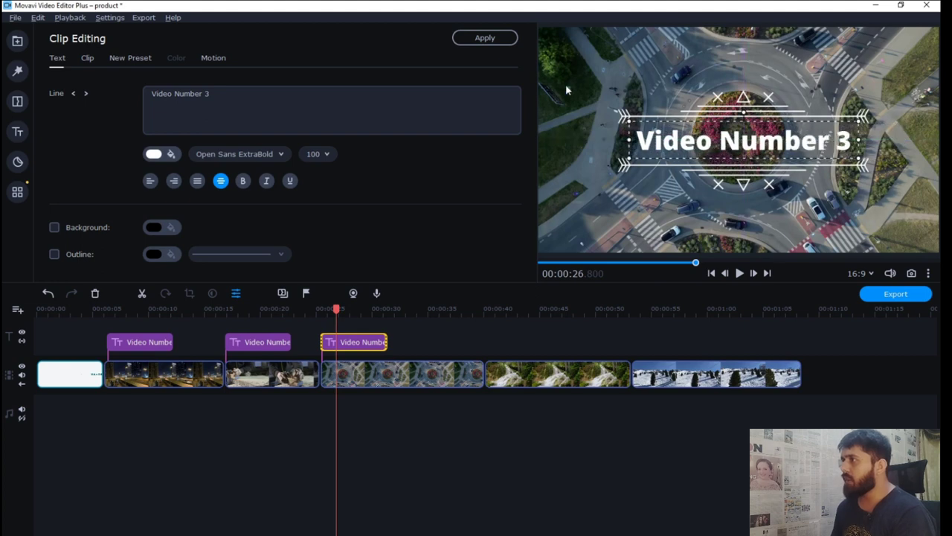
pyautogui.click(844, 216)
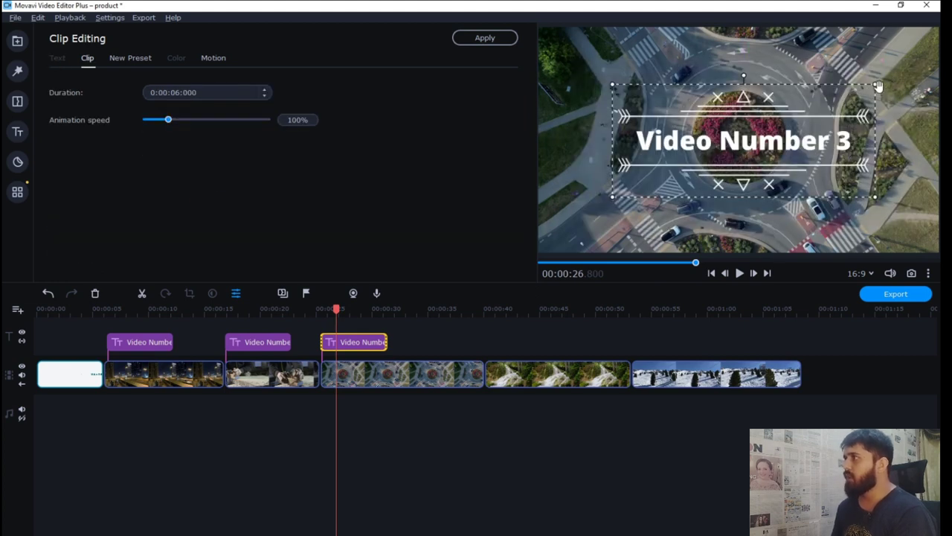
pyautogui.moveTo(878, 86); pyautogui.dragTo(776, 128)
pyautogui.moveTo(713, 183); pyautogui.dragTo(651, 96)
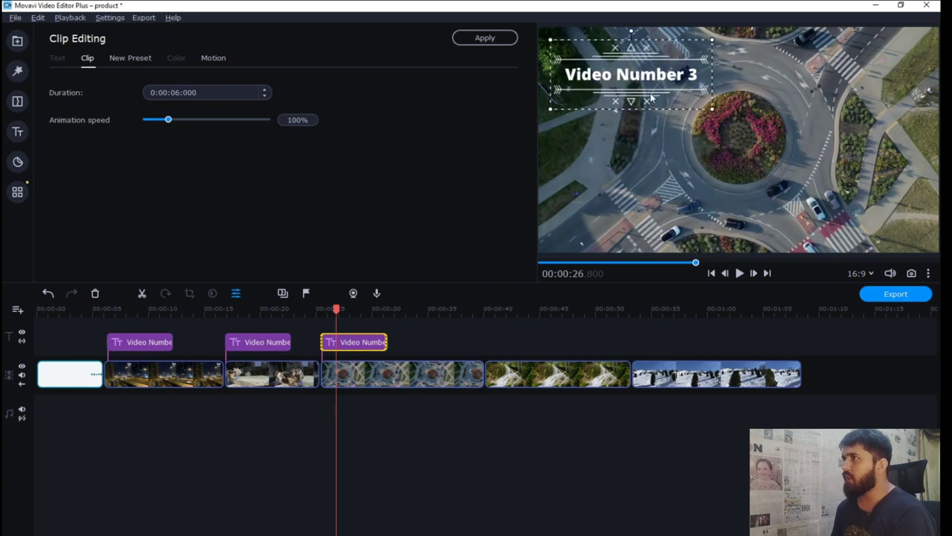
pyautogui.moveTo(710, 109); pyautogui.dragTo(663, 87)
pyautogui.moveTo(610, 71); pyautogui.dragTo(604, 66)
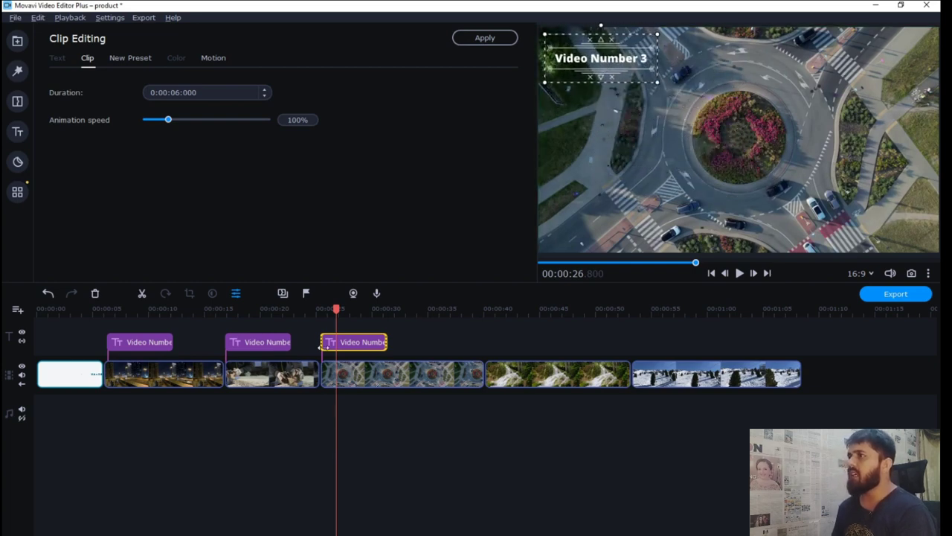
pyautogui.moveTo(318, 313); pyautogui.dragTo(323, 313)
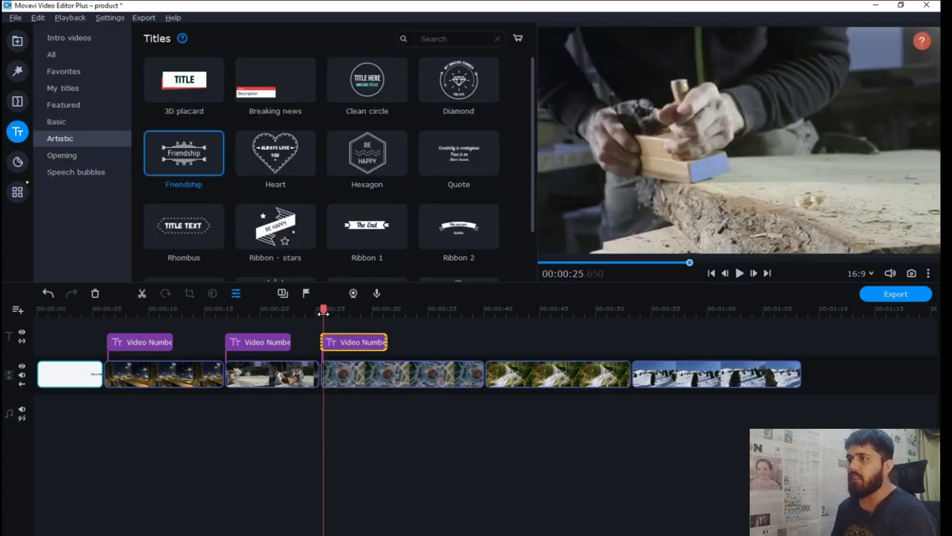
# Put the Opening 'Video series' title over the waterfall clip at the 0:40 mark
pyautogui.click(485, 311)
pyautogui.click(62, 154)
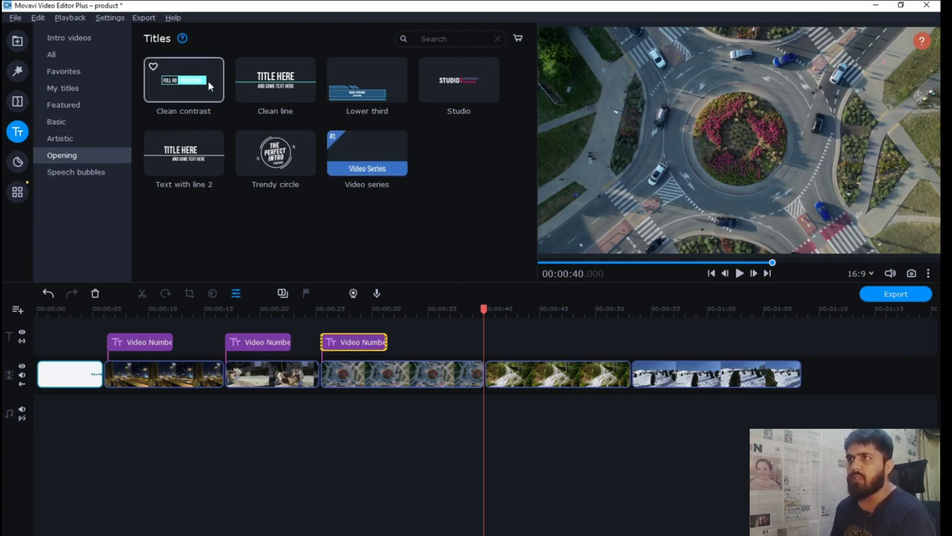
pyautogui.moveTo(354, 160)
pyautogui.mouseDown()
pyautogui.moveTo(483, 360)
pyautogui.moveTo(497, 353)
pyautogui.mouseUp()
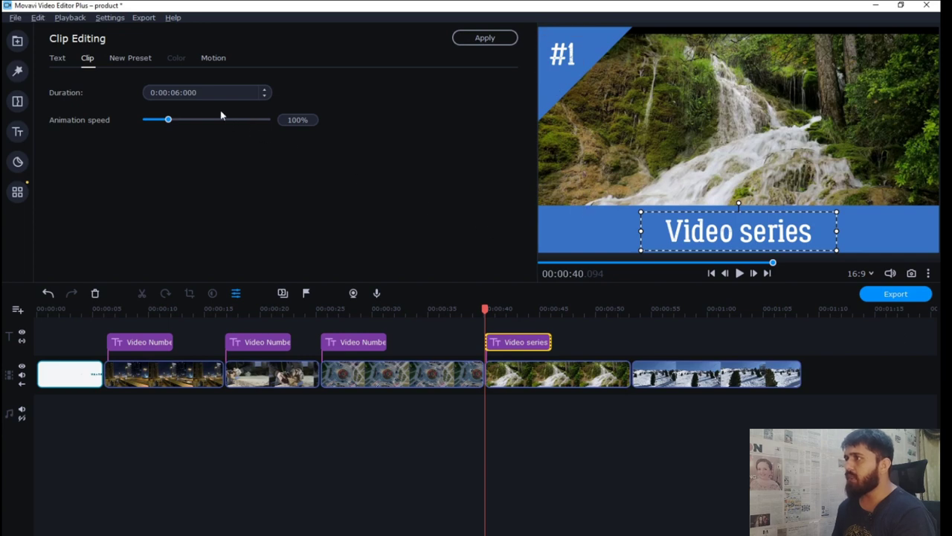
# Change the waterfall title's number from #1 to #4, remove 'series' so it reads 'Video #4', and apply
pyautogui.doubleClick(563, 54)
pyautogui.press('BackSpace')
pyautogui.write('4')
pyautogui.click(704, 232)
pyautogui.doubleClick(703, 232)
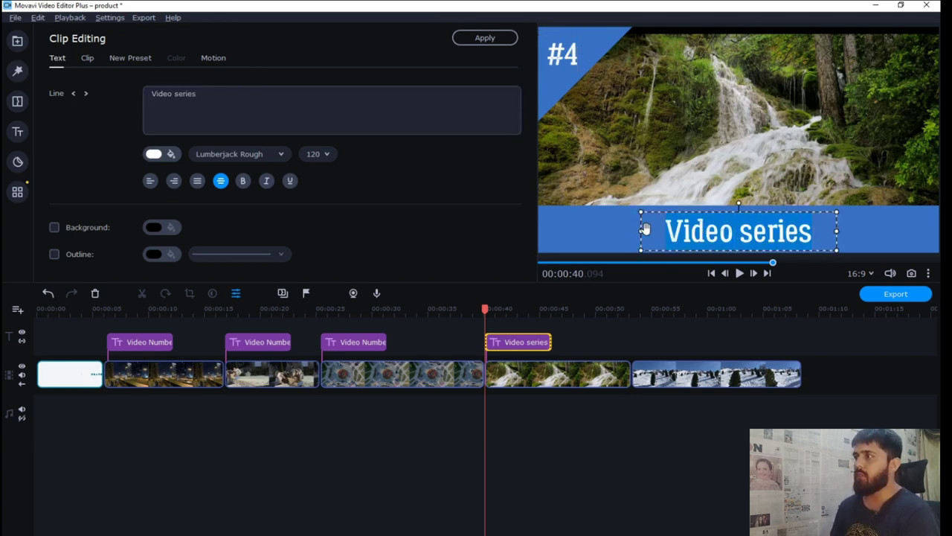
pyautogui.click(230, 106)
pyautogui.press('BackSpace')
pyautogui.press('BackSpace')
pyautogui.press('BackSpace')
pyautogui.press('BackSpace')
pyautogui.press('BackSpace')
pyautogui.press('BackSpace')
pyautogui.press('BackSpace')
pyautogui.write('#4')
pyautogui.click(491, 35)
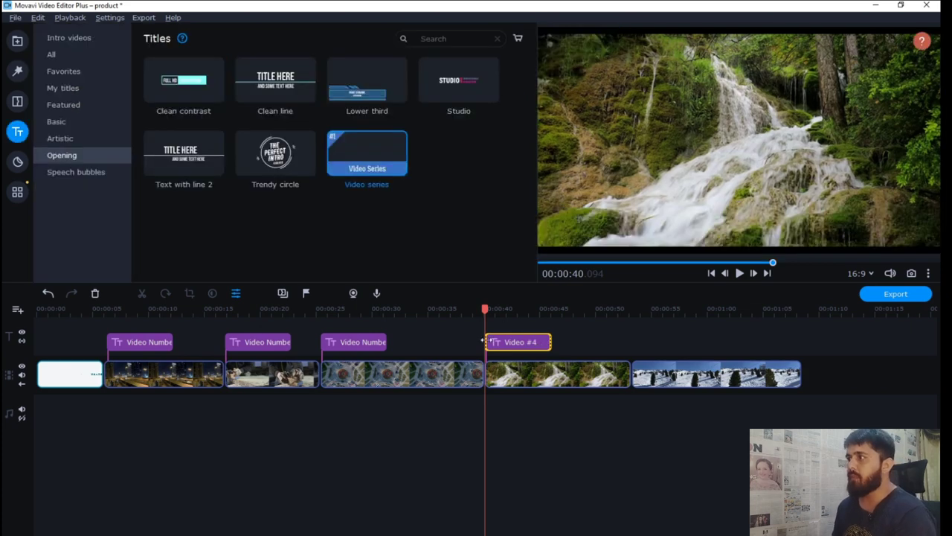
# Preview the new #4 title and the ski-lift clip near 0:52, then list the Speech bubbles titles
pyautogui.press('space')
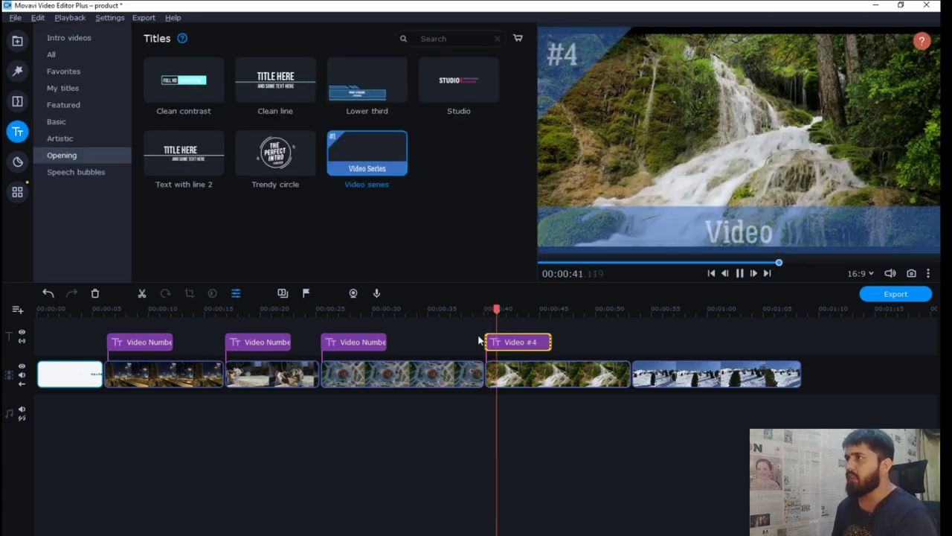
pyautogui.click(620, 310)
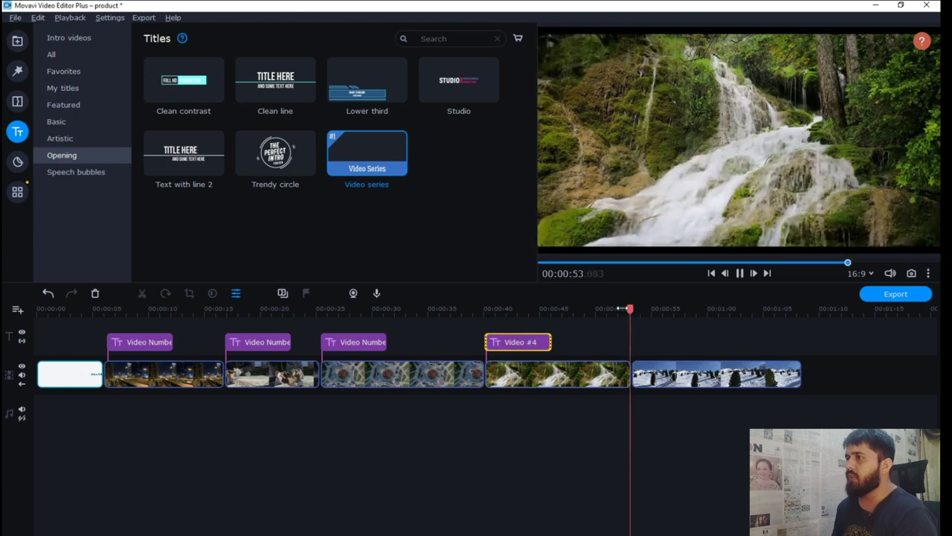
pyautogui.press('space')
pyautogui.click(82, 172)
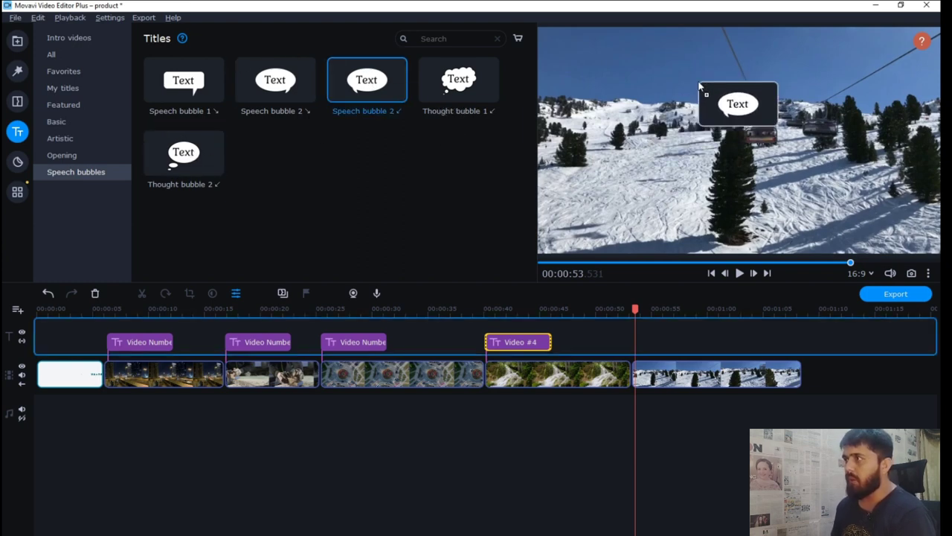
# Add Speech bubble 2 to the ski-lift clip, shrink it, and place it near the cable car at the top
pyautogui.moveTo(357, 70); pyautogui.dragTo(698, 80)
pyautogui.click(686, 127)
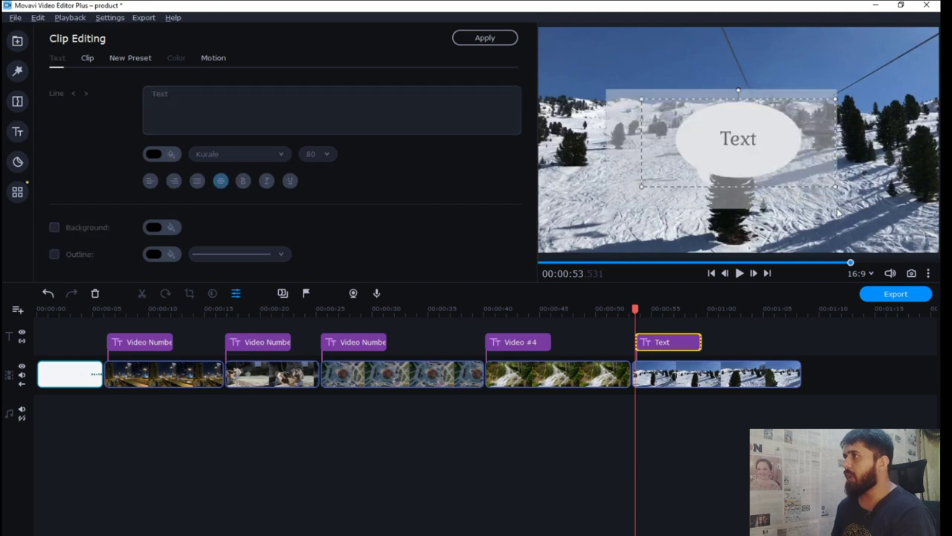
pyautogui.moveTo(651, 103); pyautogui.dragTo(744, 144)
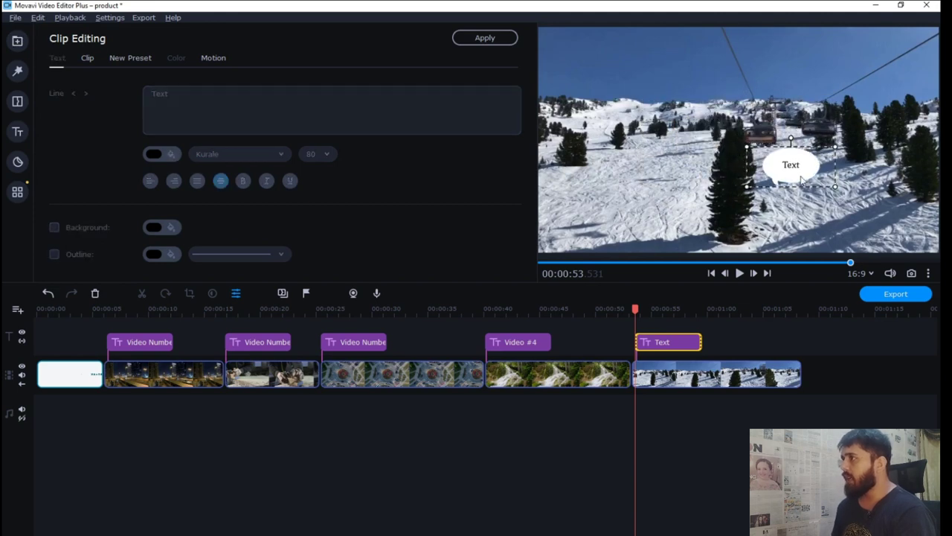
pyautogui.moveTo(801, 177)
pyautogui.mouseDown()
pyautogui.moveTo(762, 87)
pyautogui.moveTo(766, 114)
pyautogui.mouseUp()
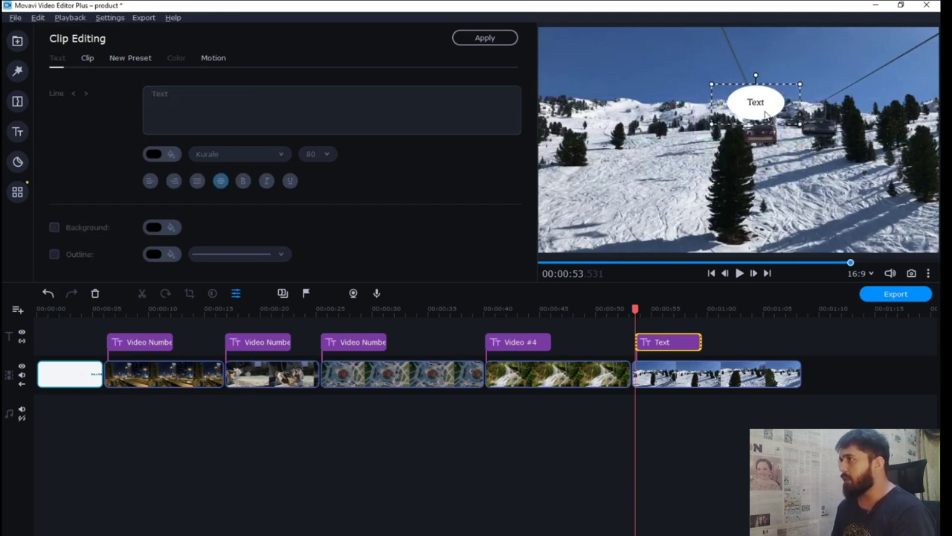
pyautogui.moveTo(766, 113)
pyautogui.mouseDown()
pyautogui.moveTo(705, 71)
pyautogui.moveTo(771, 72)
pyautogui.moveTo(771, 84)
pyautogui.mouseUp()
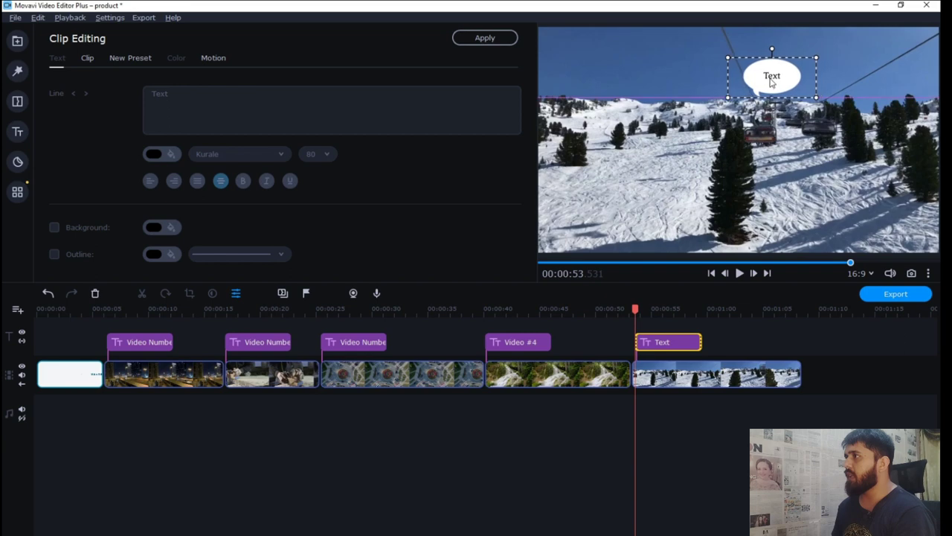
pyautogui.moveTo(772, 84); pyautogui.dragTo(774, 84)
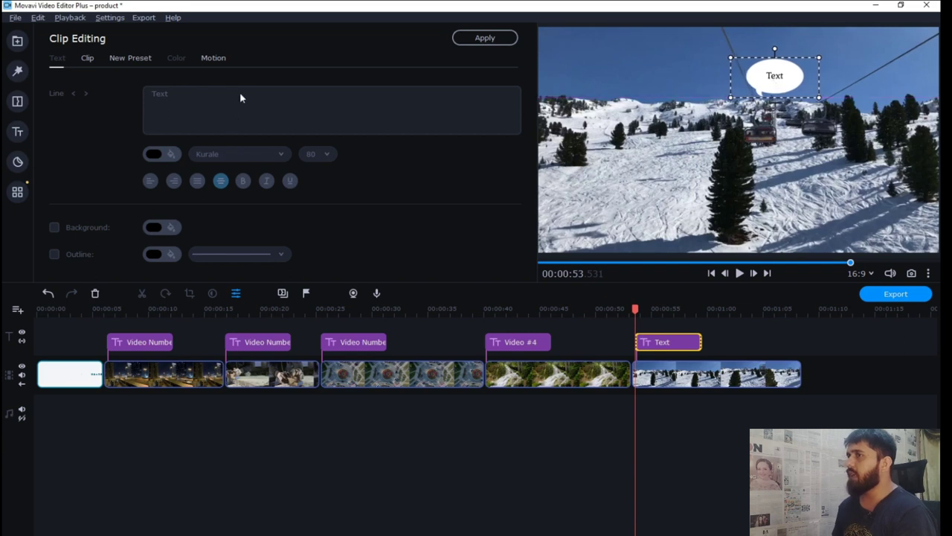
# Change the bubble's text to 'Cabin Car' and apply it
pyautogui.doubleClick(776, 78)
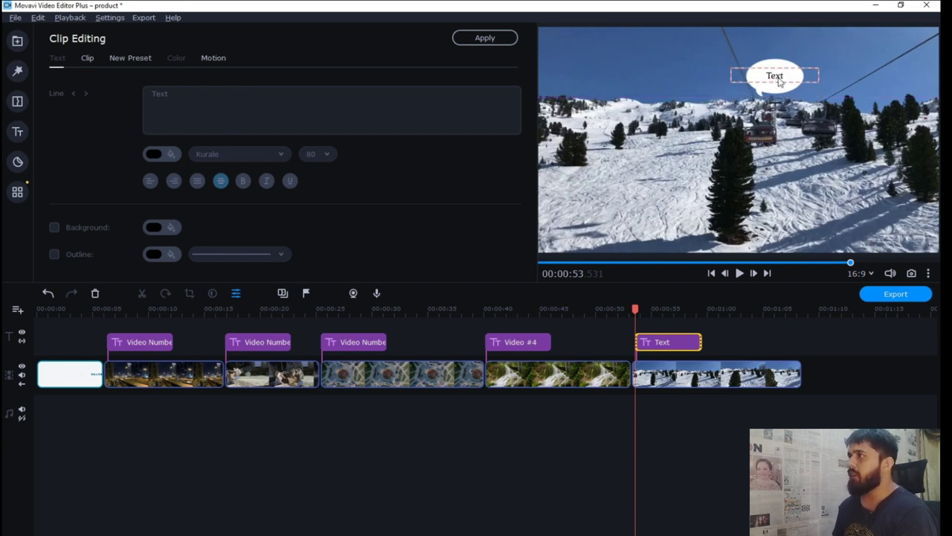
pyautogui.click(245, 111)
pyautogui.write('Cabin Car')
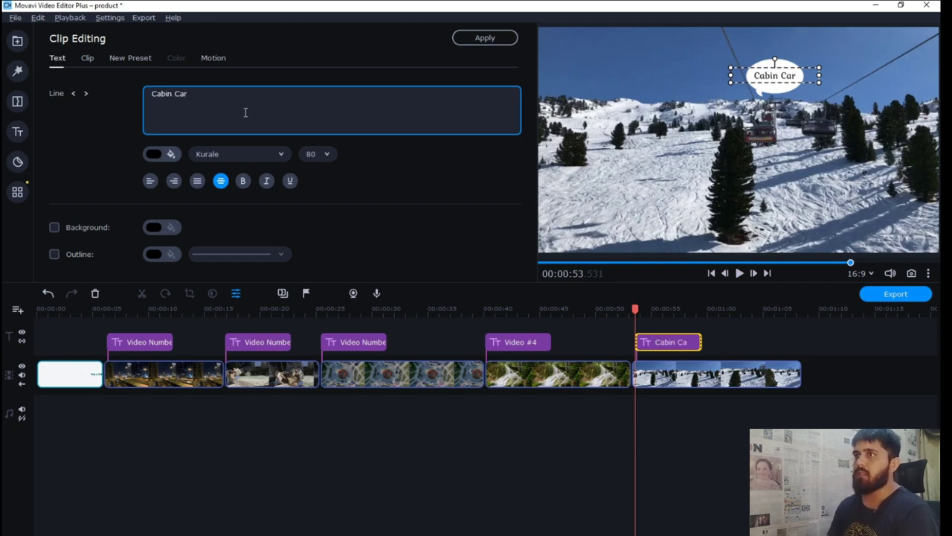
pyautogui.click(471, 38)
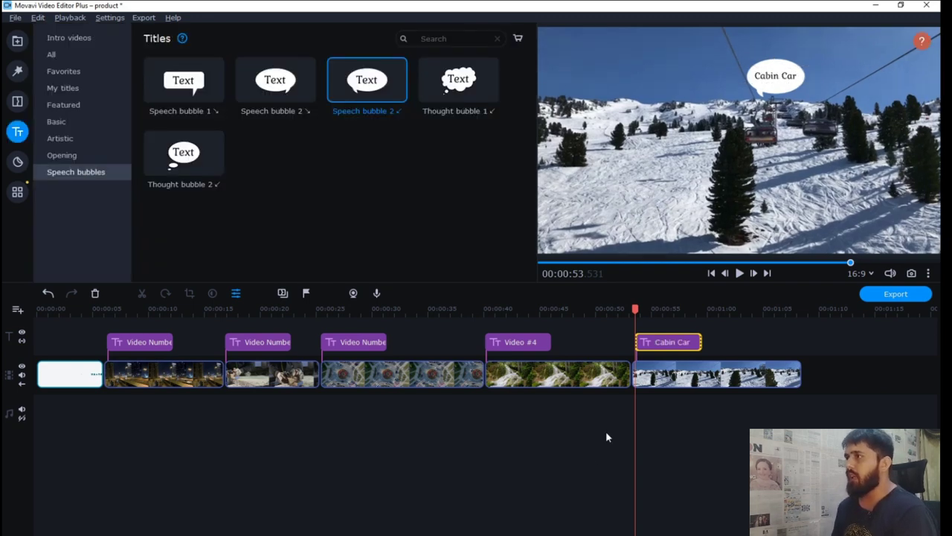
# Play the project from 0:00, skipping ahead to the 0:25 and 0:53 clips, then open the Filters library
pyautogui.press('space')
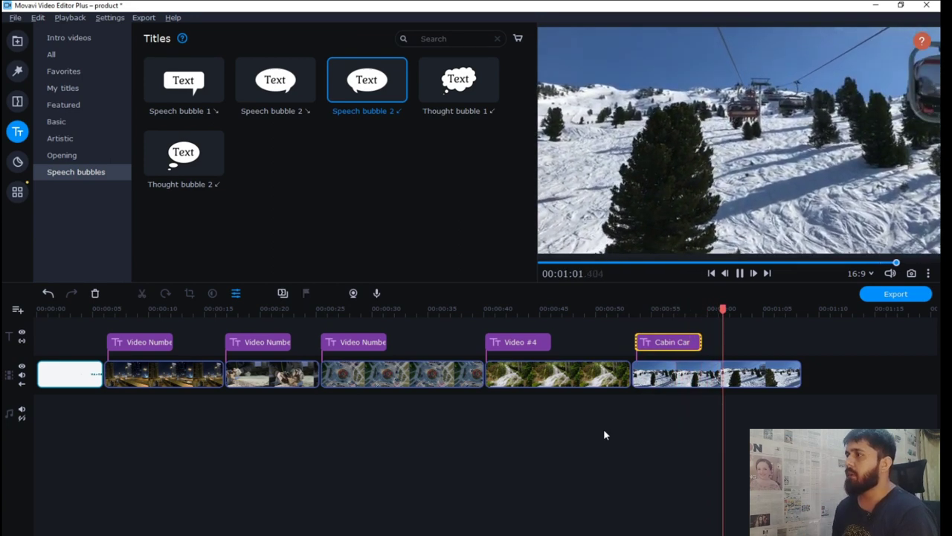
pyautogui.moveTo(72, 310); pyautogui.dragTo(3, 314)
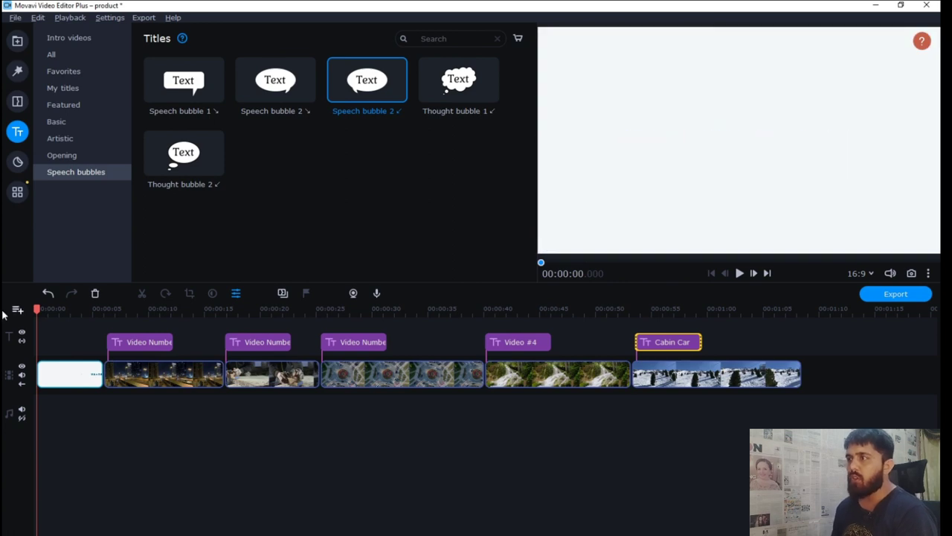
pyautogui.press('space')
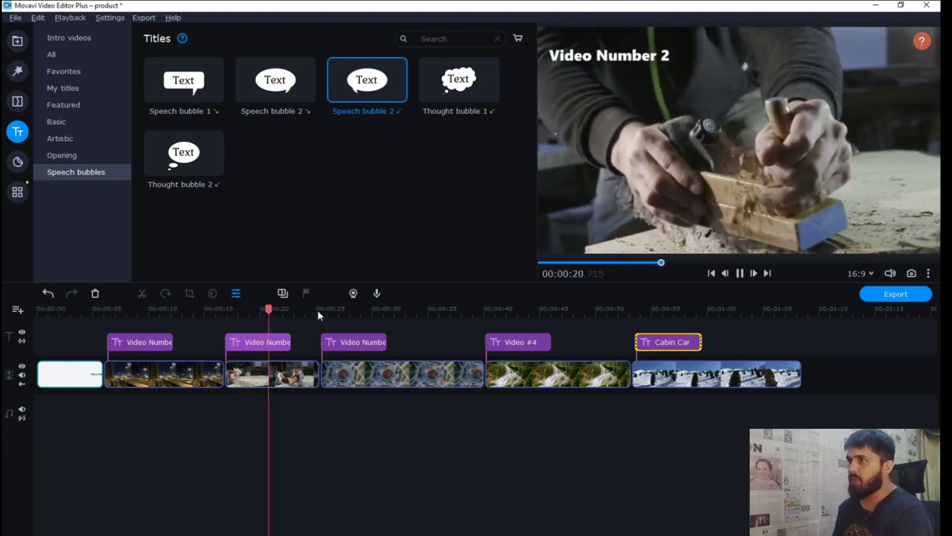
pyautogui.click(318, 310)
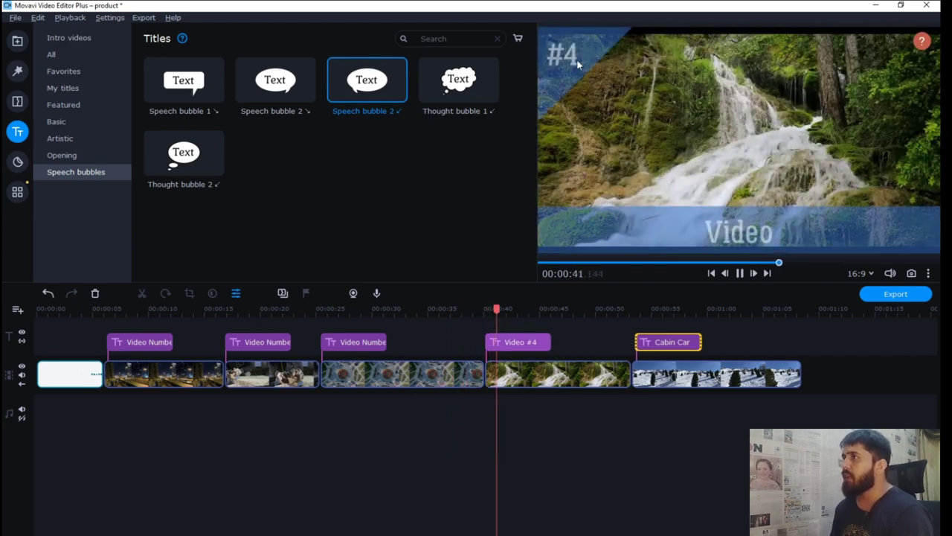
pyautogui.click(627, 309)
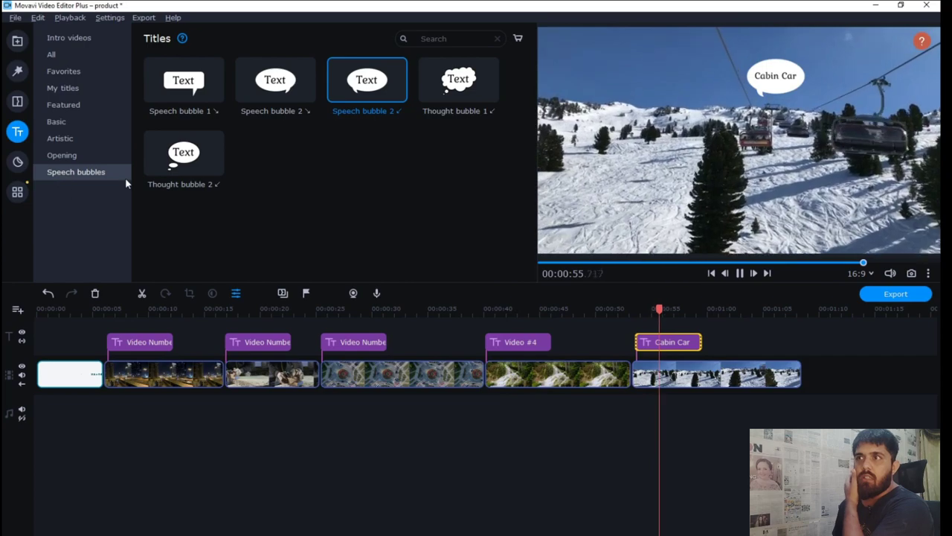
pyautogui.click(17, 70)
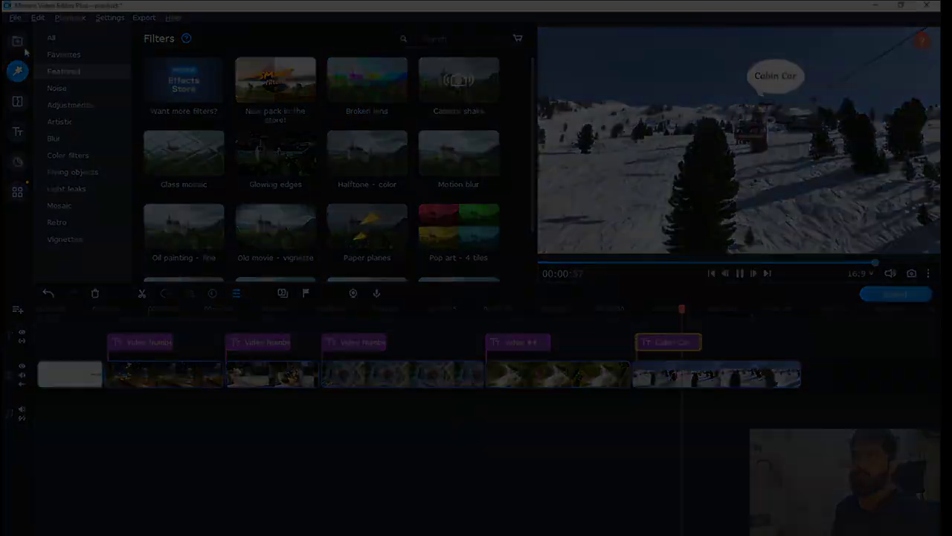